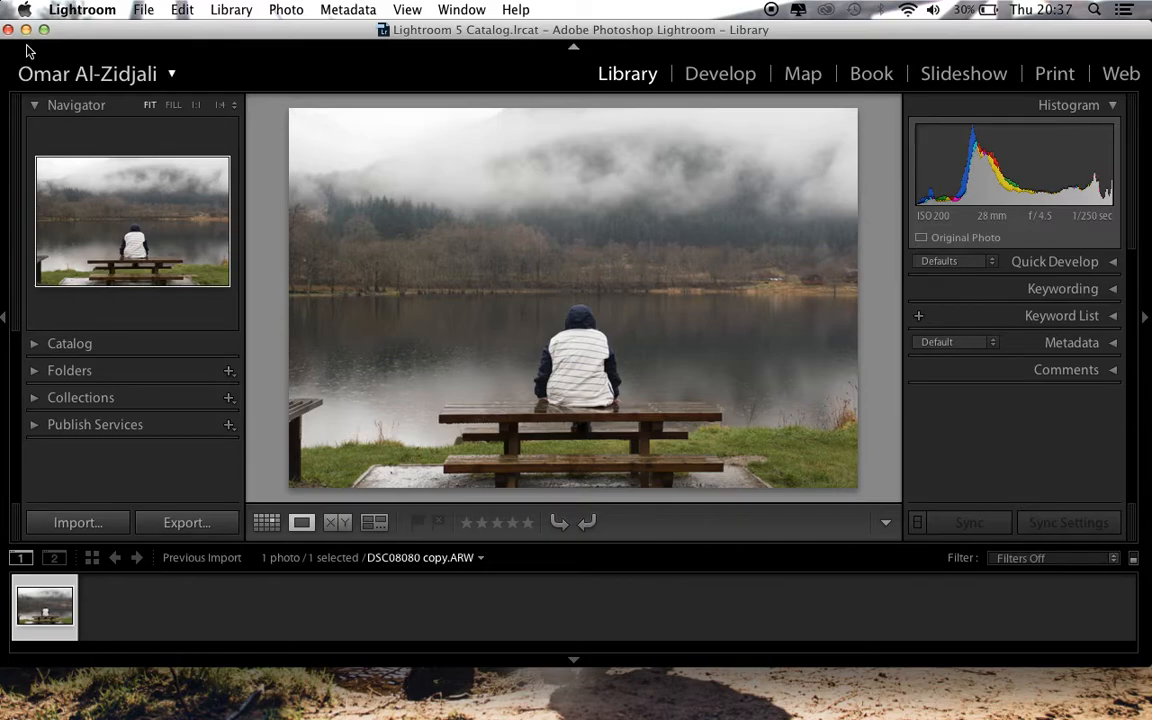
# Minimize the Lightroom window, reposition the DSC08080 copy.ARW file on the desktop, and restore Lightroom
pyautogui.click(26, 30)
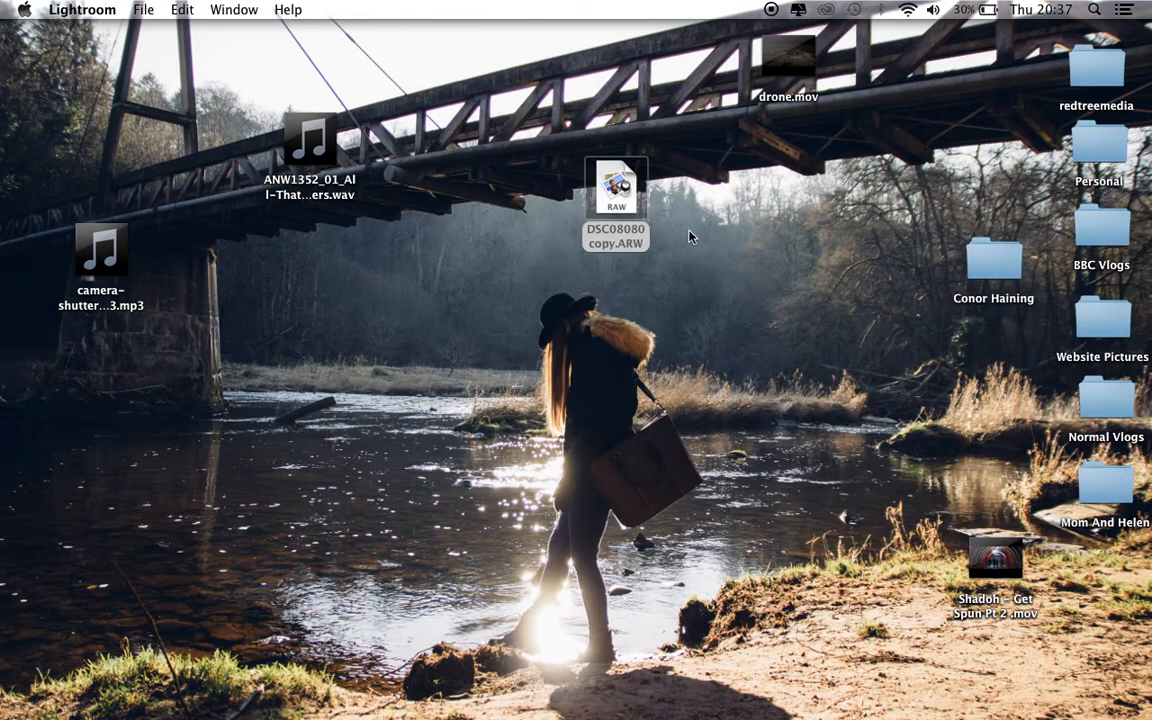
pyautogui.click(610, 213)
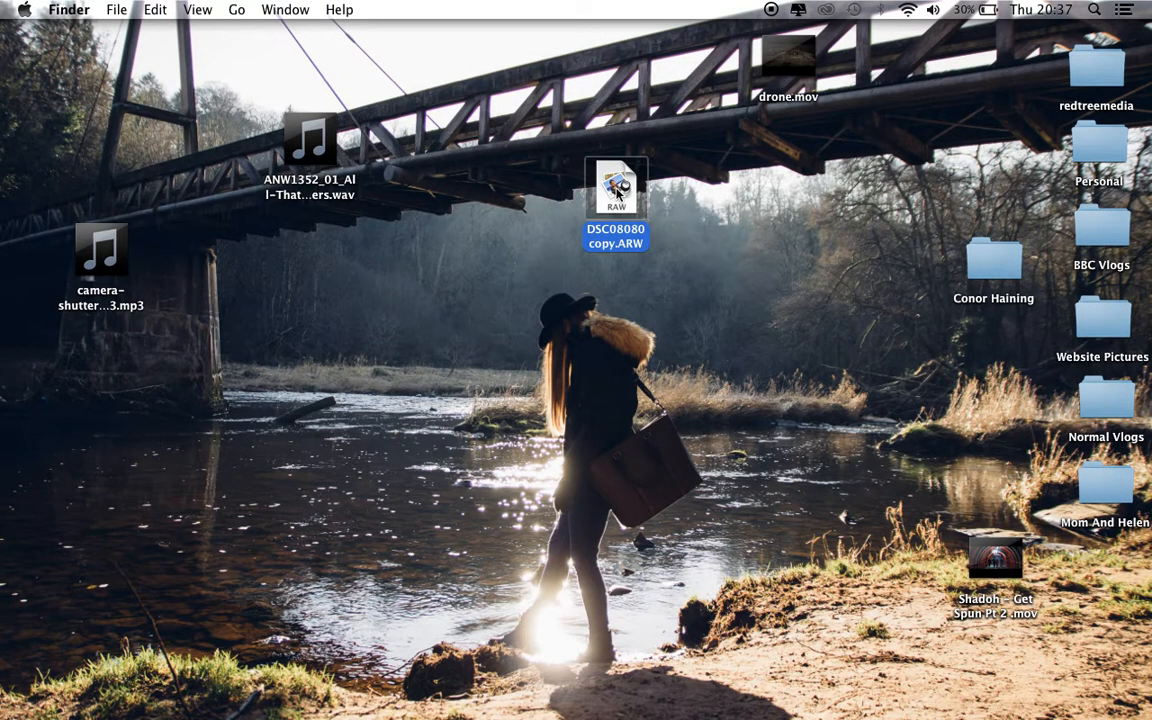
pyautogui.moveTo(617, 190); pyautogui.dragTo(691, 252)
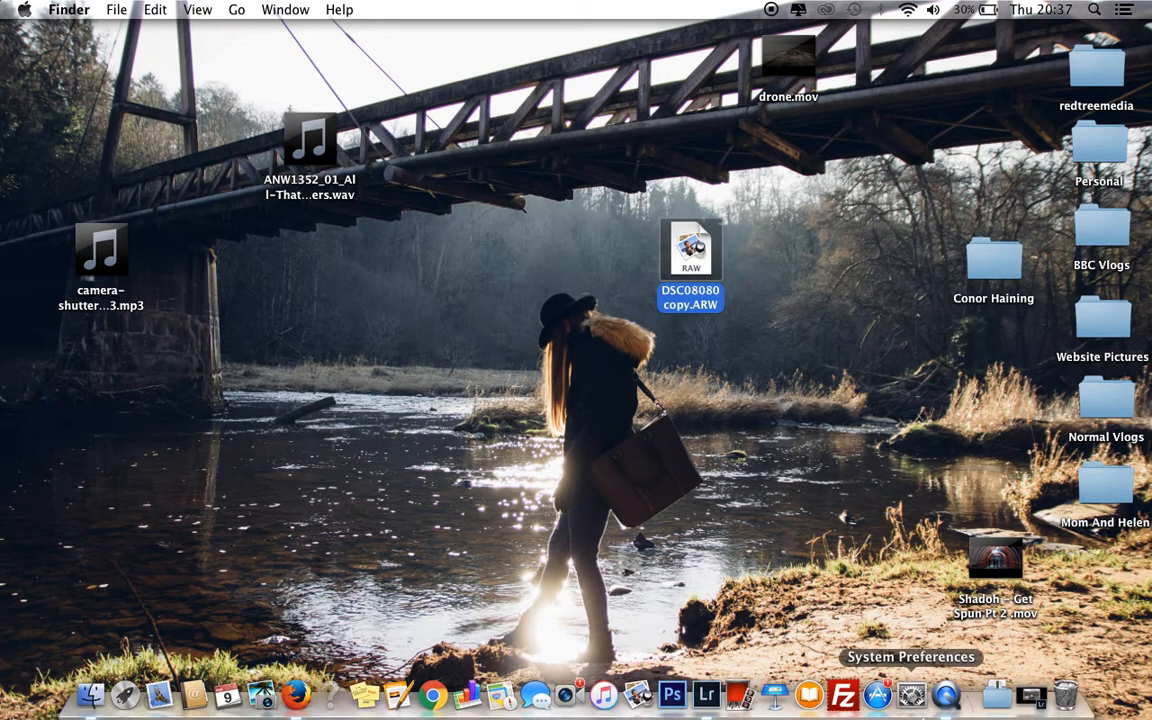
pyautogui.click(1031, 700)
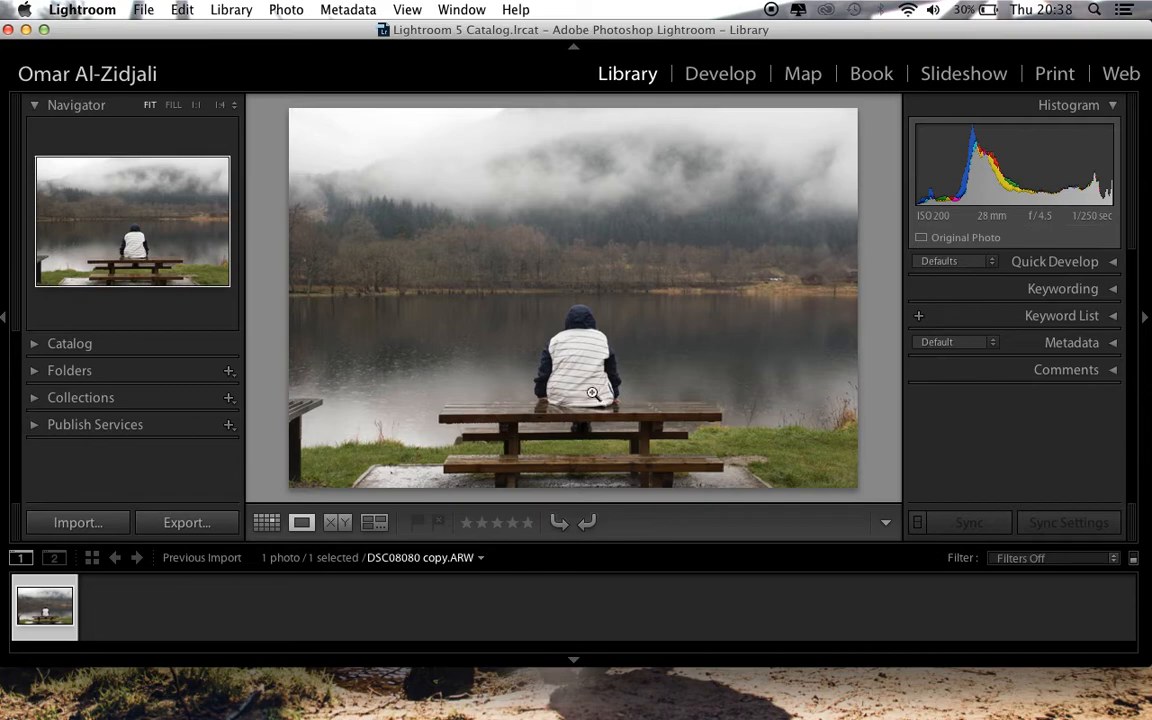
# Open the lake photo in the Develop module and look through the adjustment sections from Basic to Effects
pyautogui.click(718, 74)
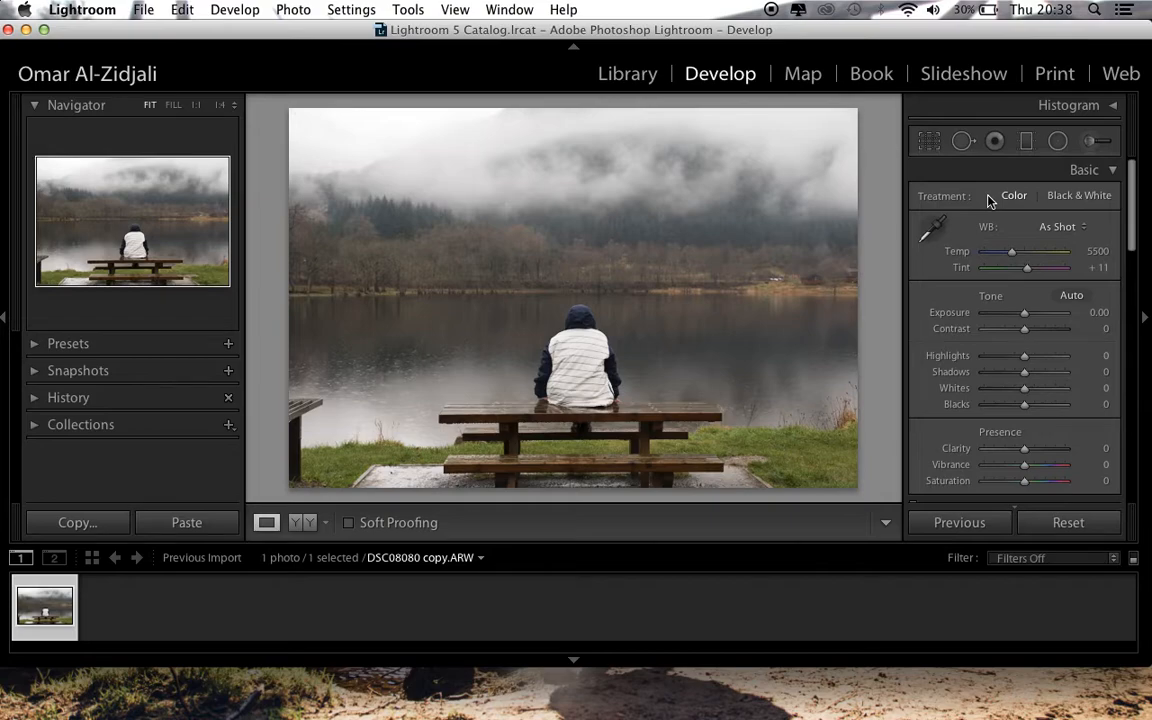
pyautogui.scroll(-3, 1016, 252)
pyautogui.scroll(-10, 1016, 252)
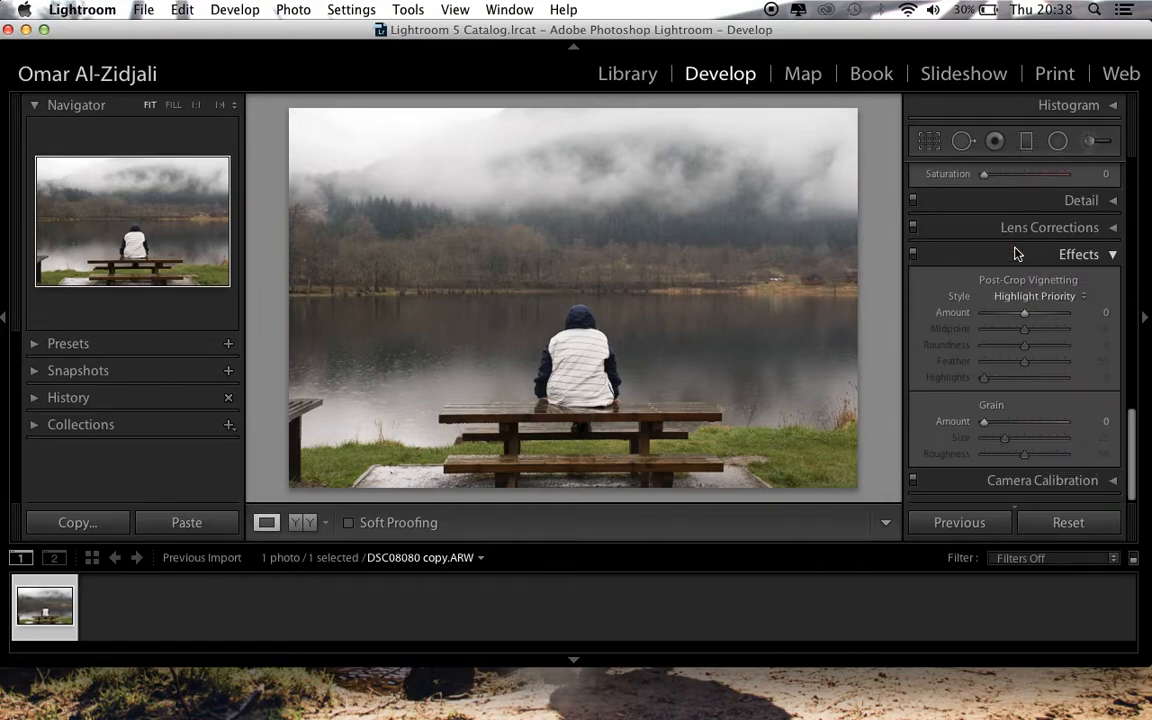
pyautogui.scroll(8, 995, 345)
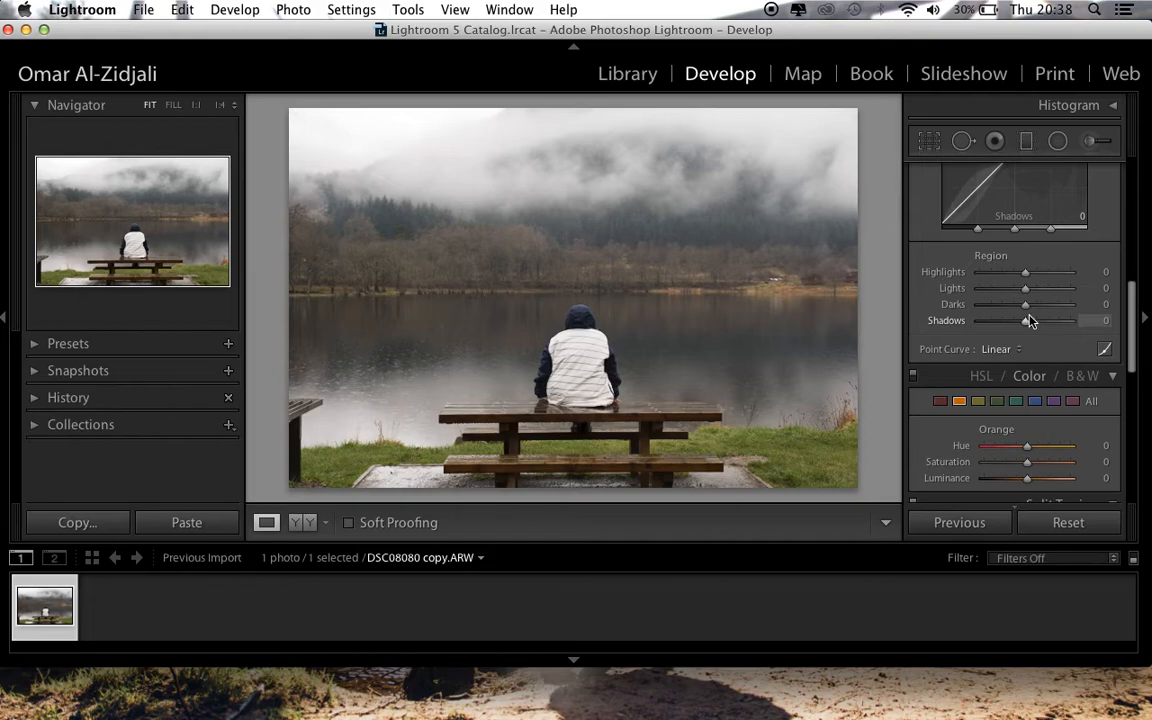
pyautogui.scroll(-2, 1023, 316)
pyautogui.scroll(10, 1013, 284)
pyautogui.scroll(-10, 1020, 376)
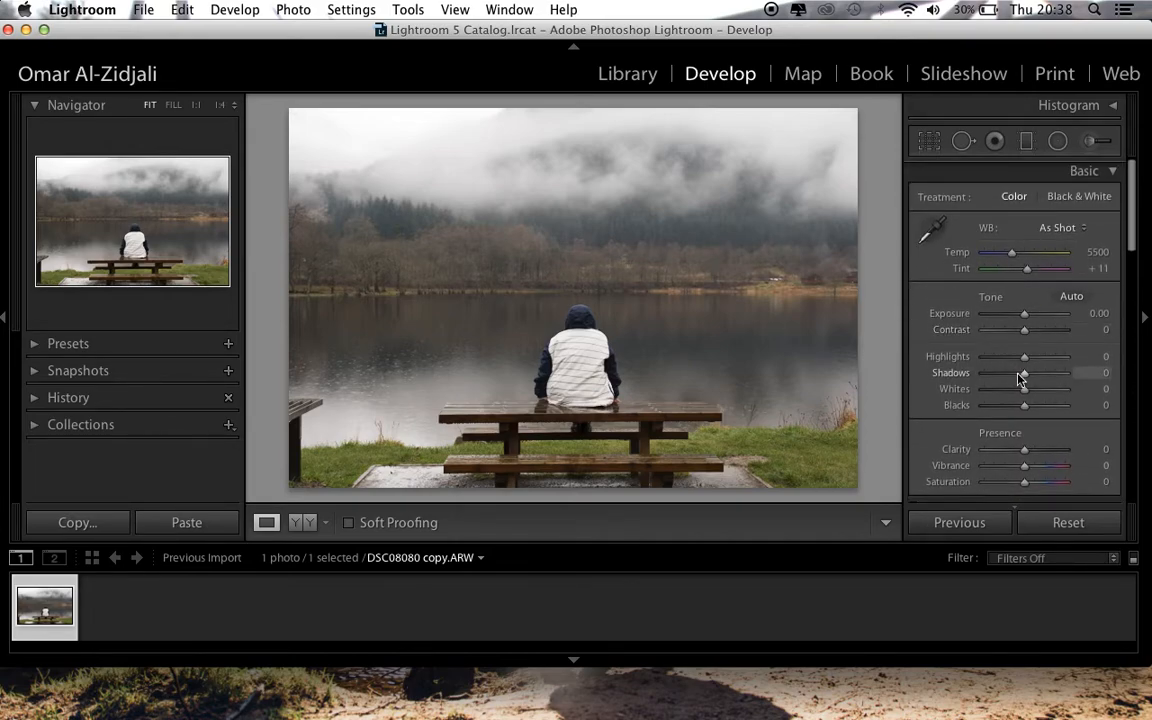
pyautogui.scroll(9, 1018, 368)
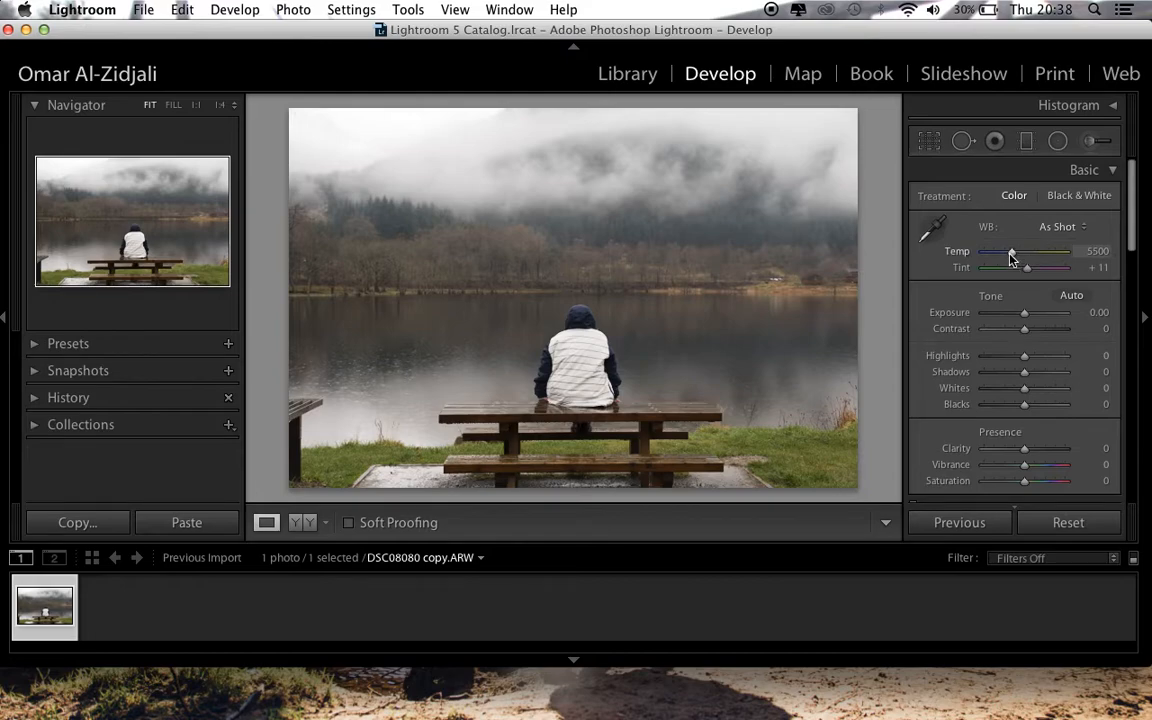
# Set the photo's white balance temperature to 5015
pyautogui.click(1097, 251)
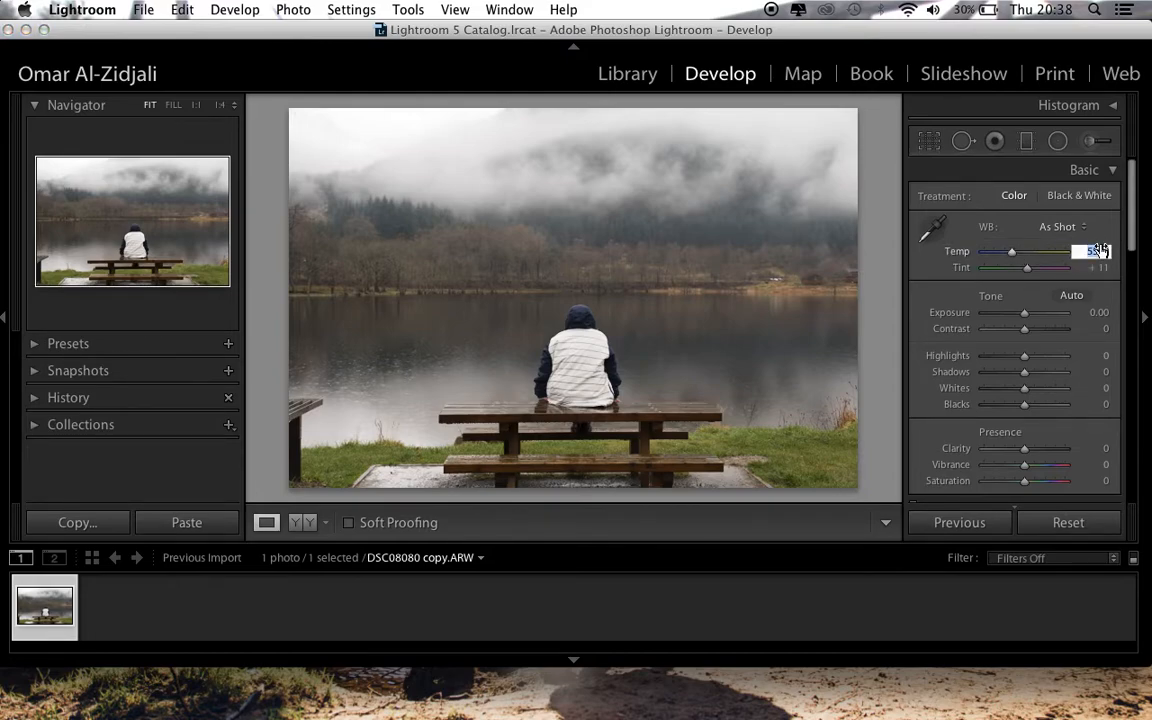
pyautogui.write('5015')
pyautogui.press('Return')
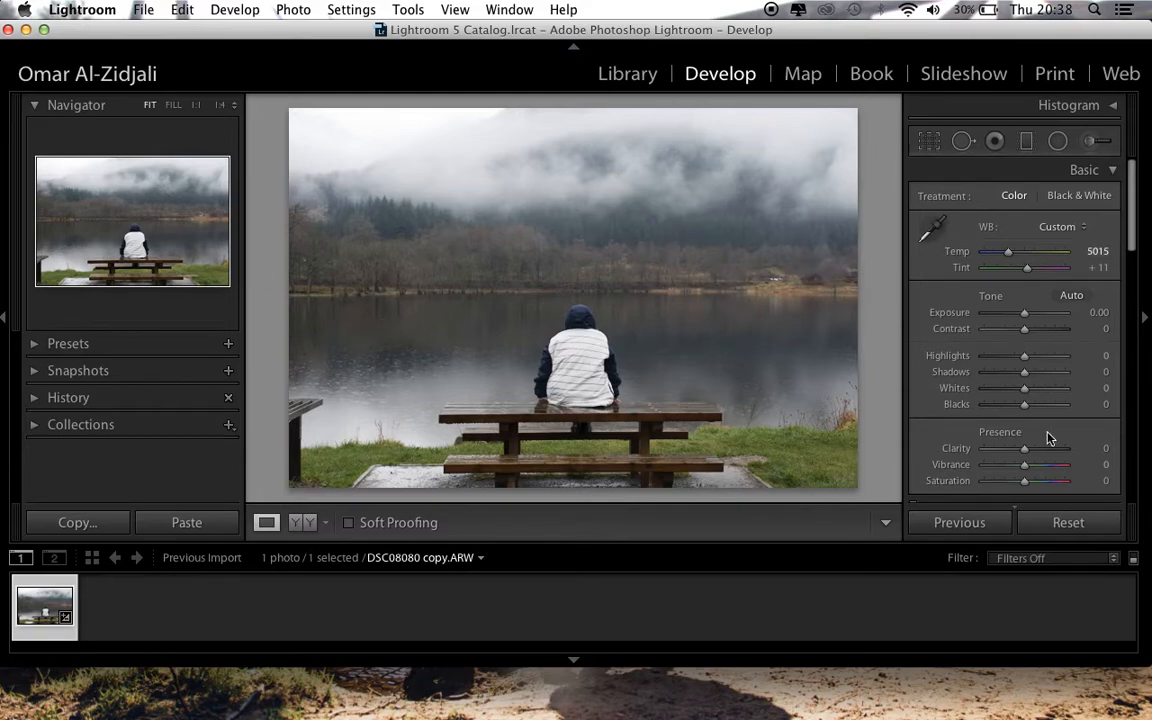
# Try resetting all of the photo's adjustments and undo it, and try a Tint of +26 and undo that as well
pyautogui.click(1058, 519)
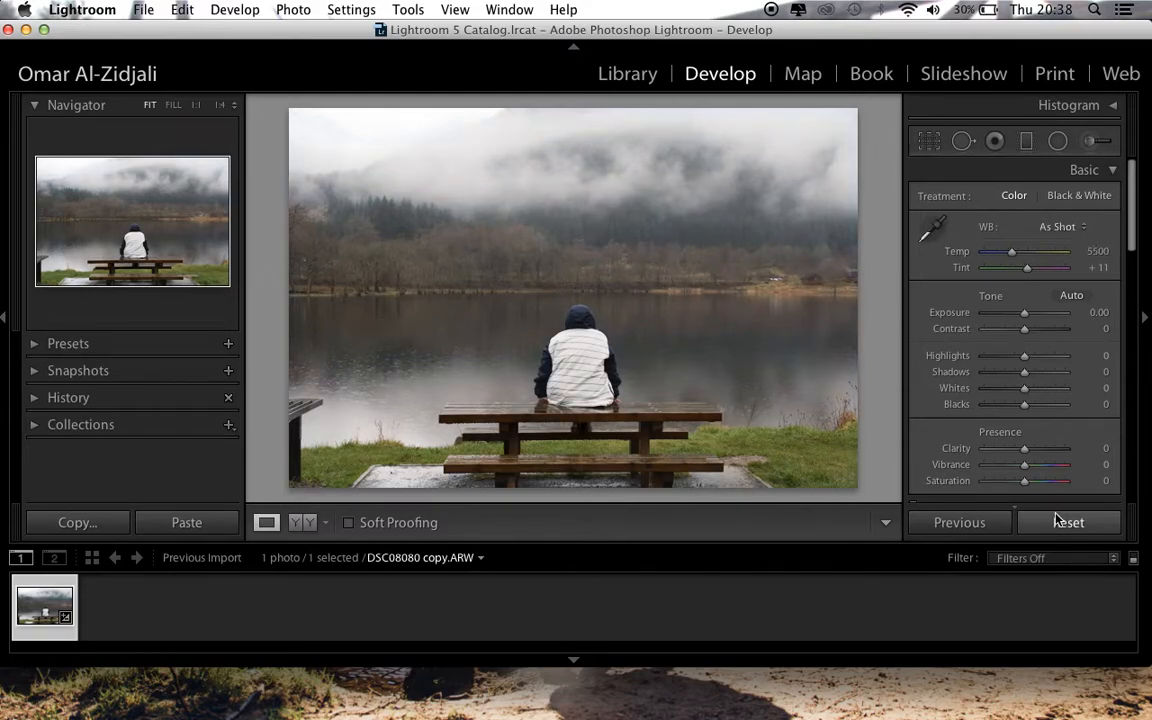
pyautogui.press('super+z')
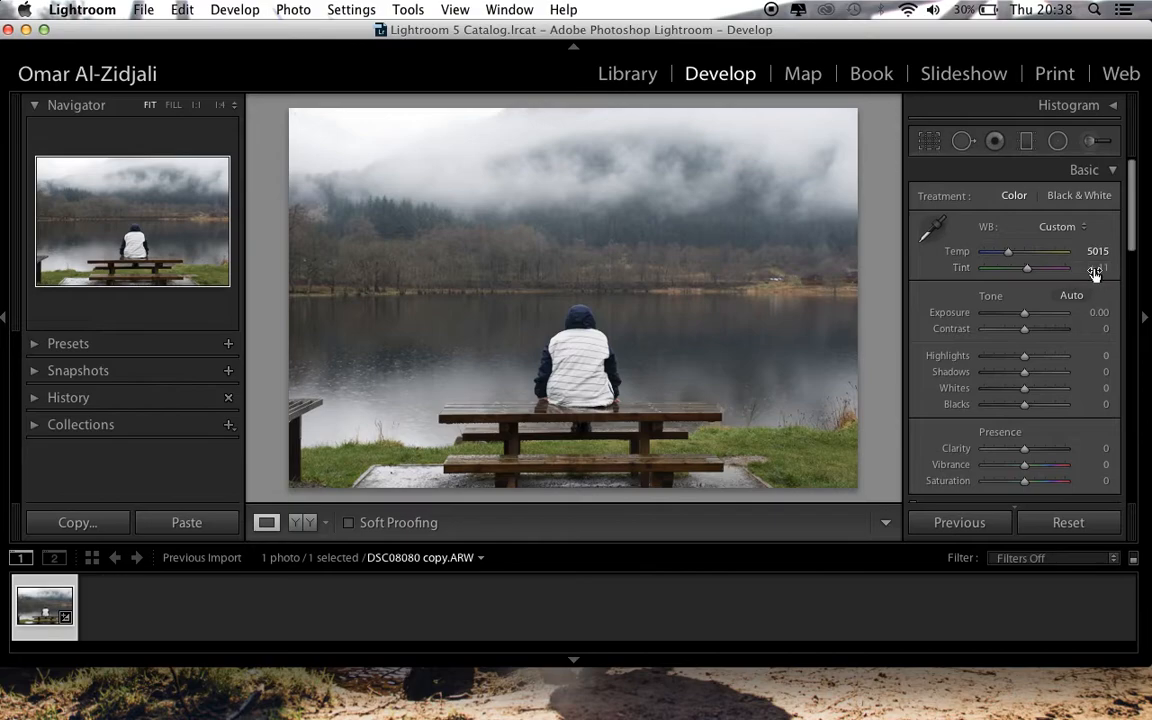
pyautogui.moveTo(1029, 271)
pyautogui.mouseDown()
pyautogui.moveTo(1015, 266)
pyautogui.moveTo(1038, 266)
pyautogui.moveTo(1027, 268)
pyautogui.mouseUp()
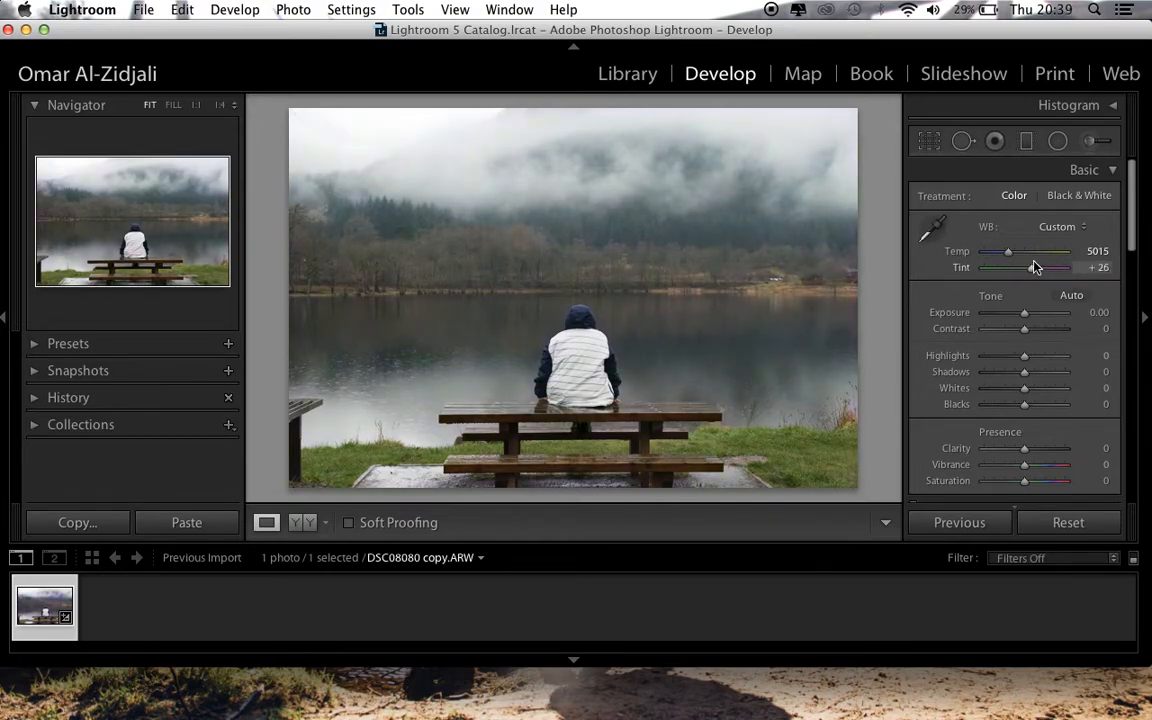
pyautogui.press('super+z')
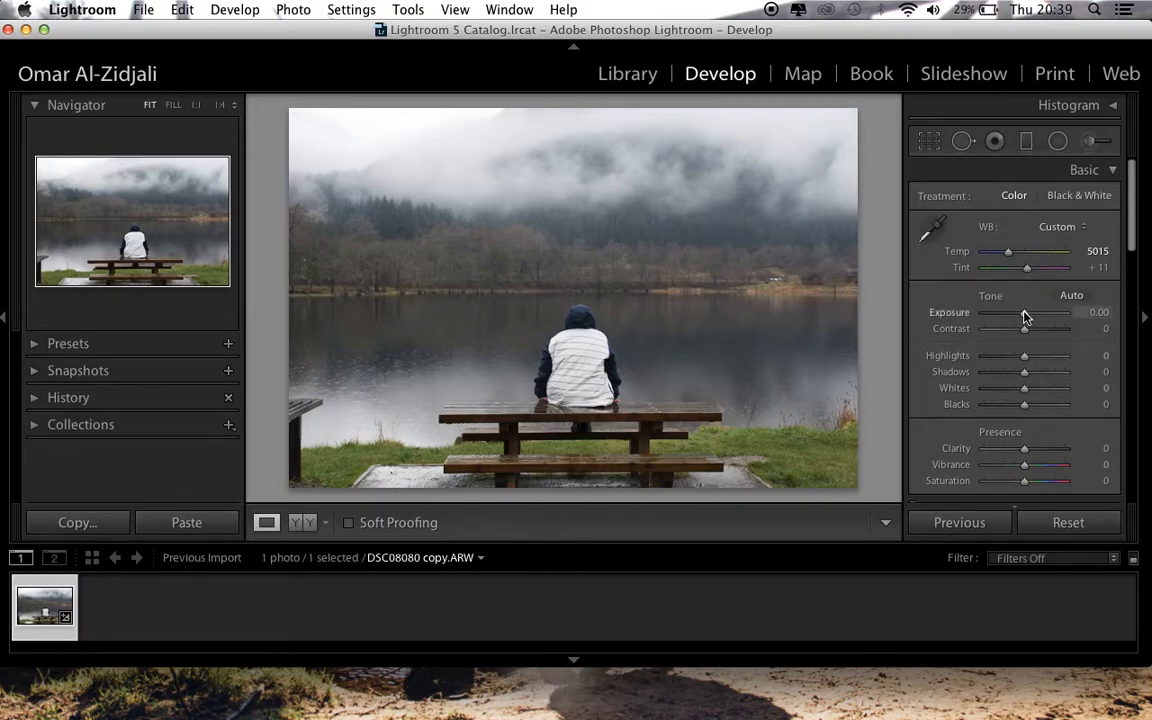
# Try darkening the photo with Exposure at -0.31 and -0.71, and undo these exposure changes
pyautogui.moveTo(1026, 318); pyautogui.dragTo(1024, 318)
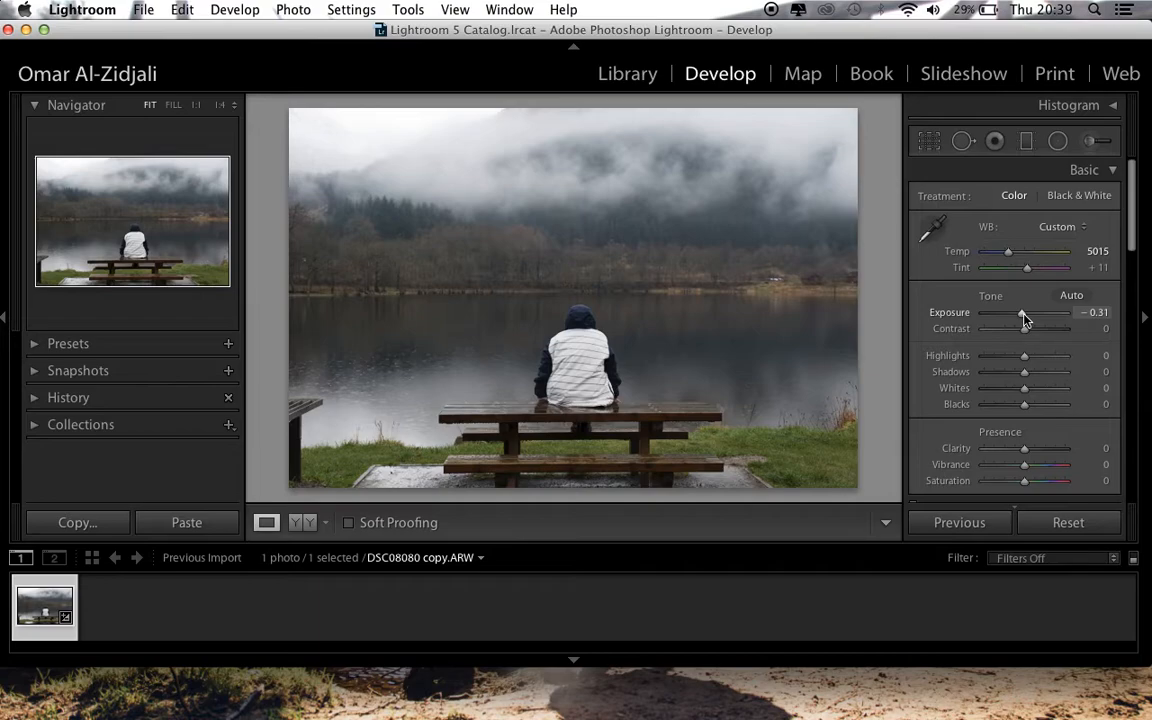
pyautogui.moveTo(1024, 318); pyautogui.dragTo(1021, 318)
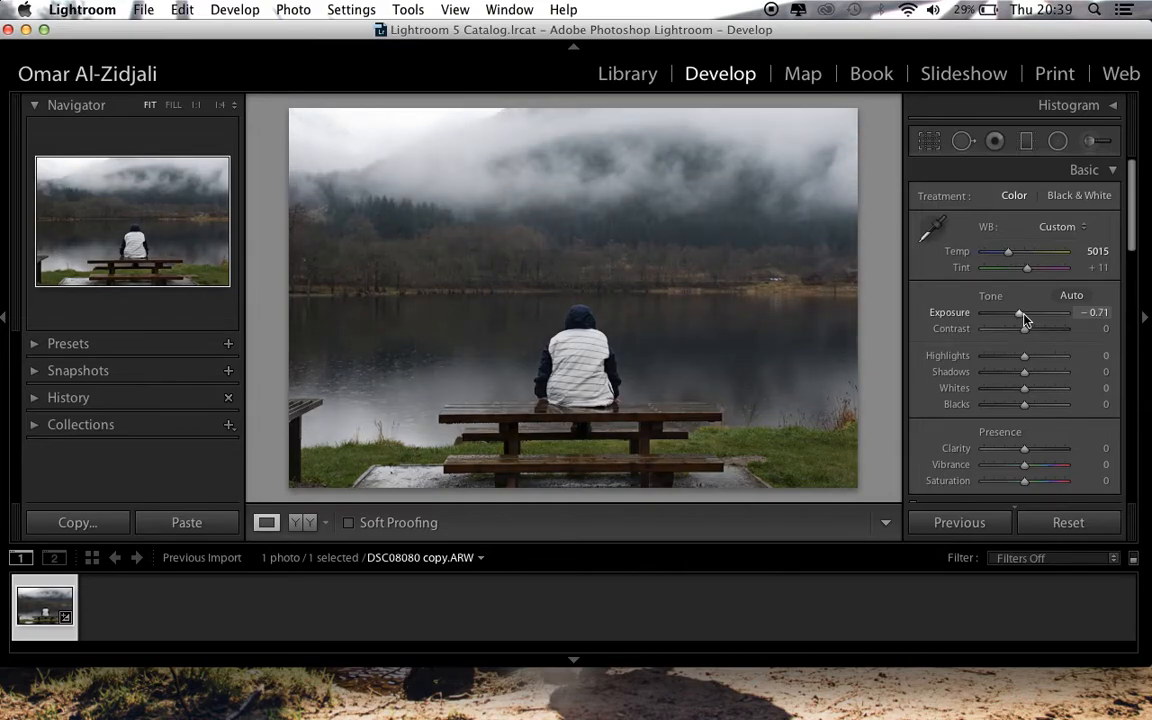
pyautogui.press('super+z')
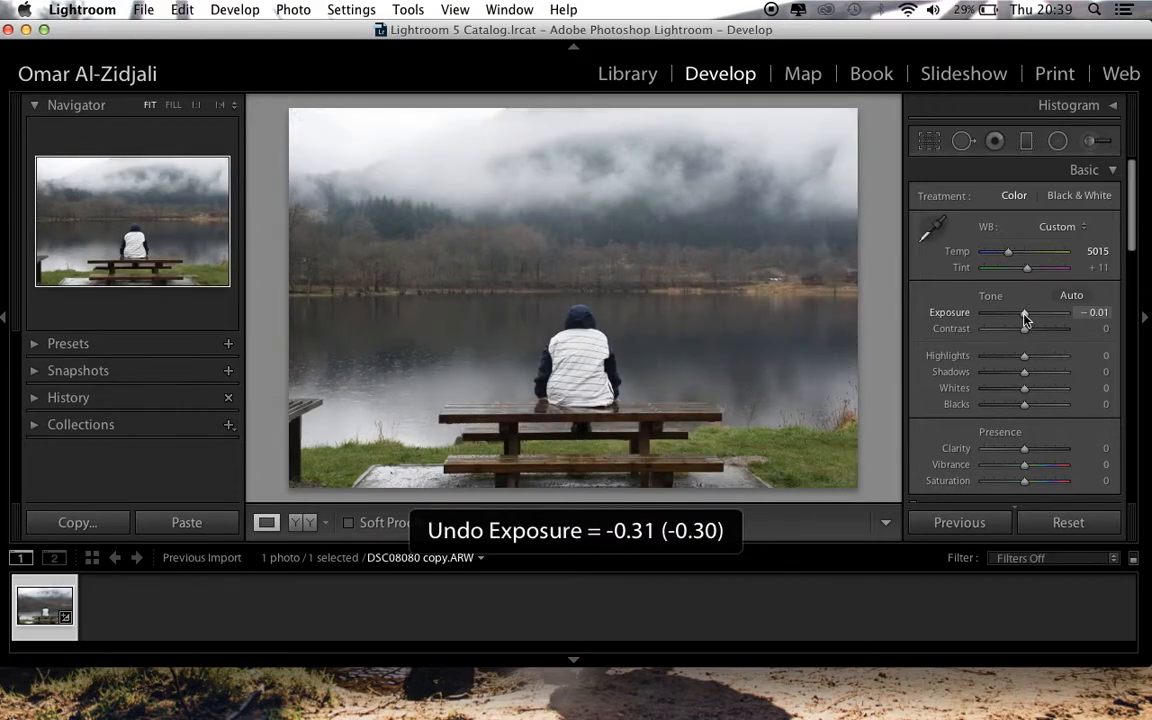
# Set the photo's Exposure to exactly -0.31
pyautogui.click(1100, 312)
pyautogui.press('BackSpace')
pyautogui.write('-0')
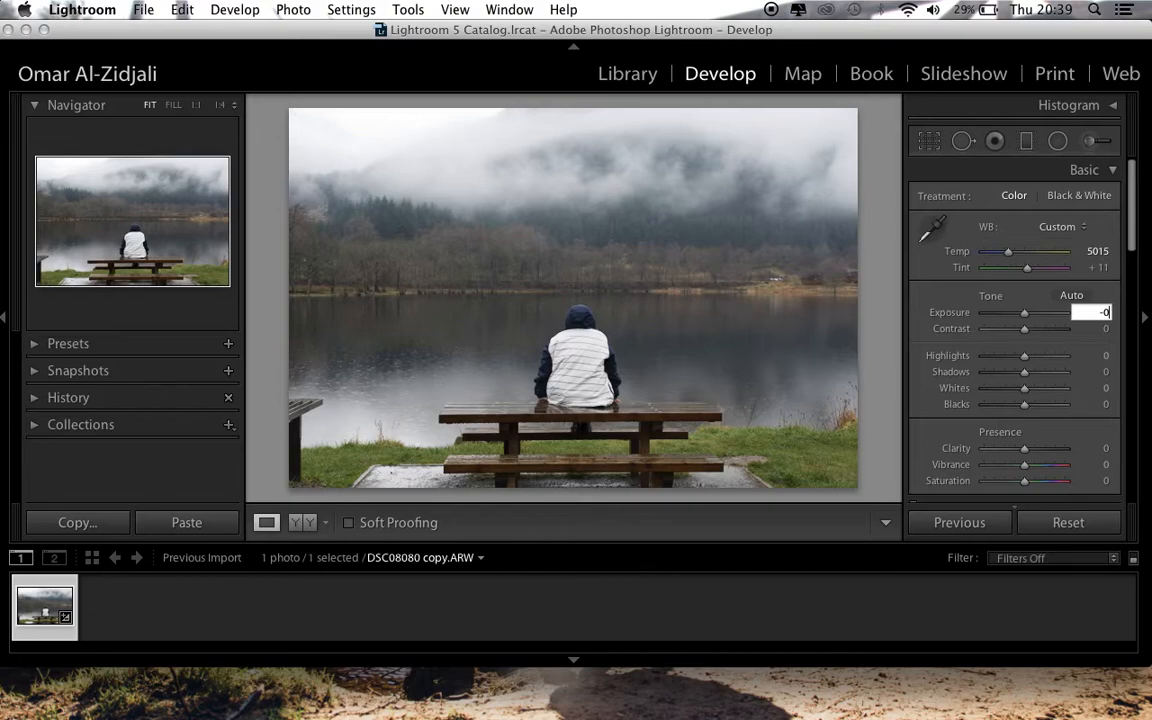
pyautogui.write('.31')
pyautogui.press('Return')
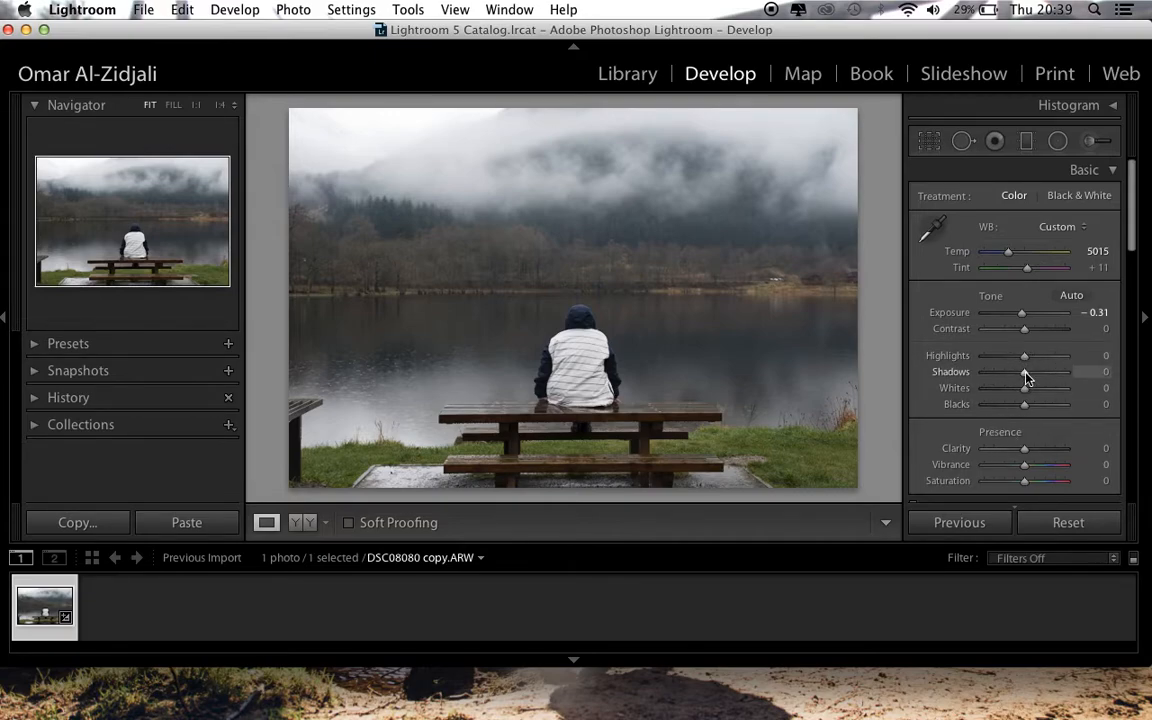
# Darken the photo's dark tones by lowering Shadows to -35 and Blacks to -17
pyautogui.moveTo(1026, 376); pyautogui.dragTo(1010, 377)
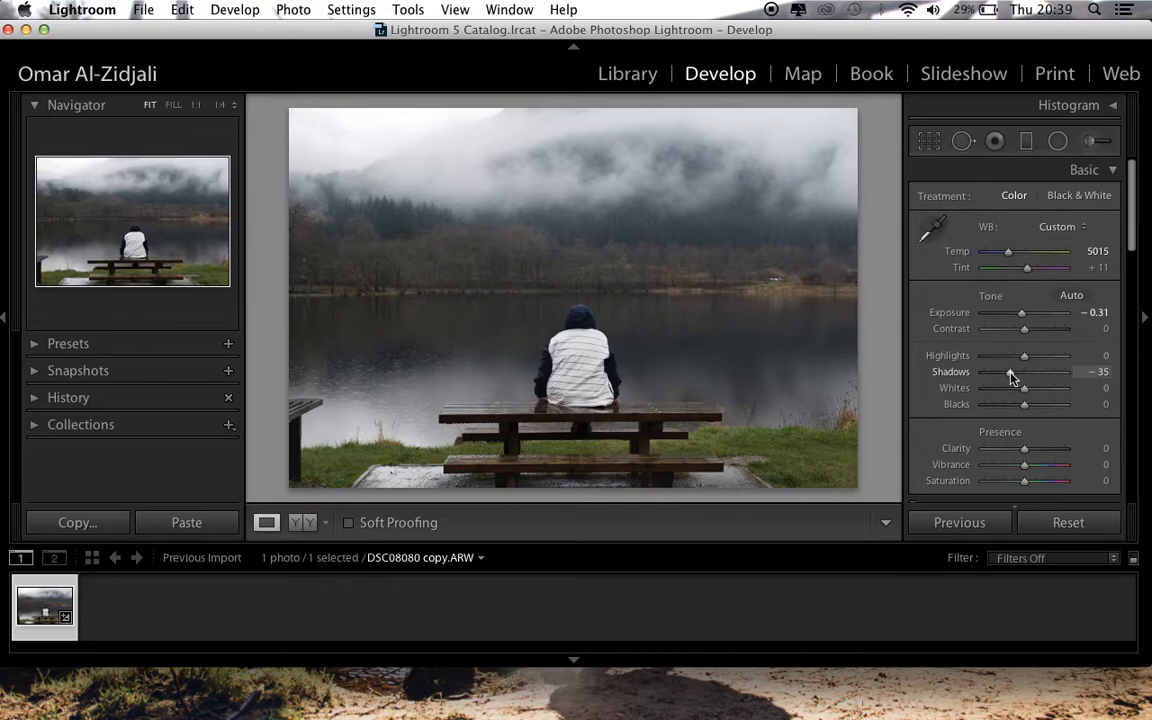
pyautogui.moveTo(1024, 404)
pyautogui.mouseDown()
pyautogui.moveTo(992, 404)
pyautogui.moveTo(1018, 407)
pyautogui.mouseUp()
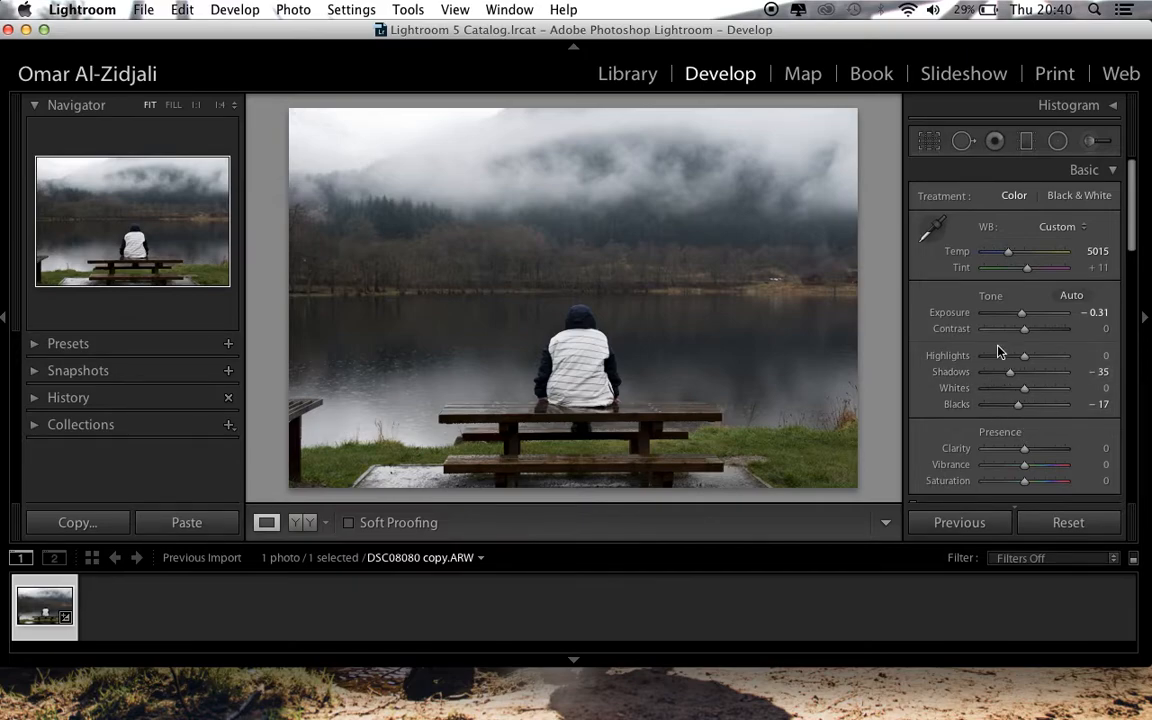
# Lower the photo's Clarity to -3, also trying +43 and undoing that increase
pyautogui.scroll(-10, 1000, 360)
pyautogui.scroll(10, 997, 350)
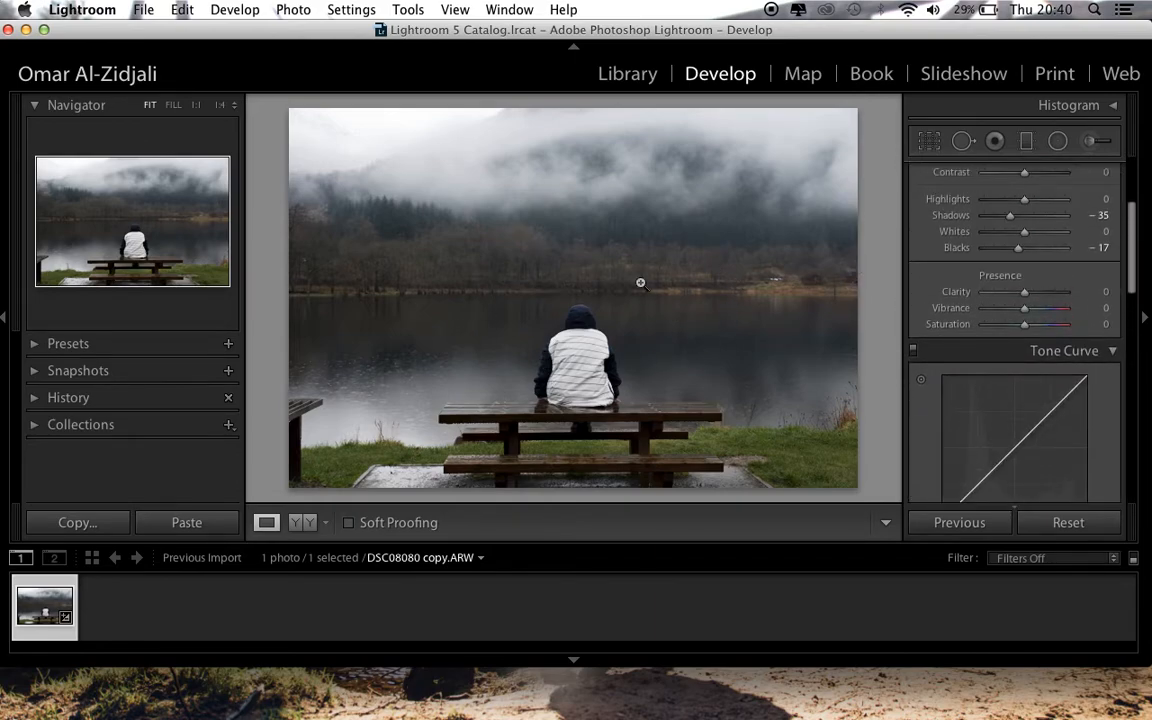
pyautogui.scroll(4, 1020, 285)
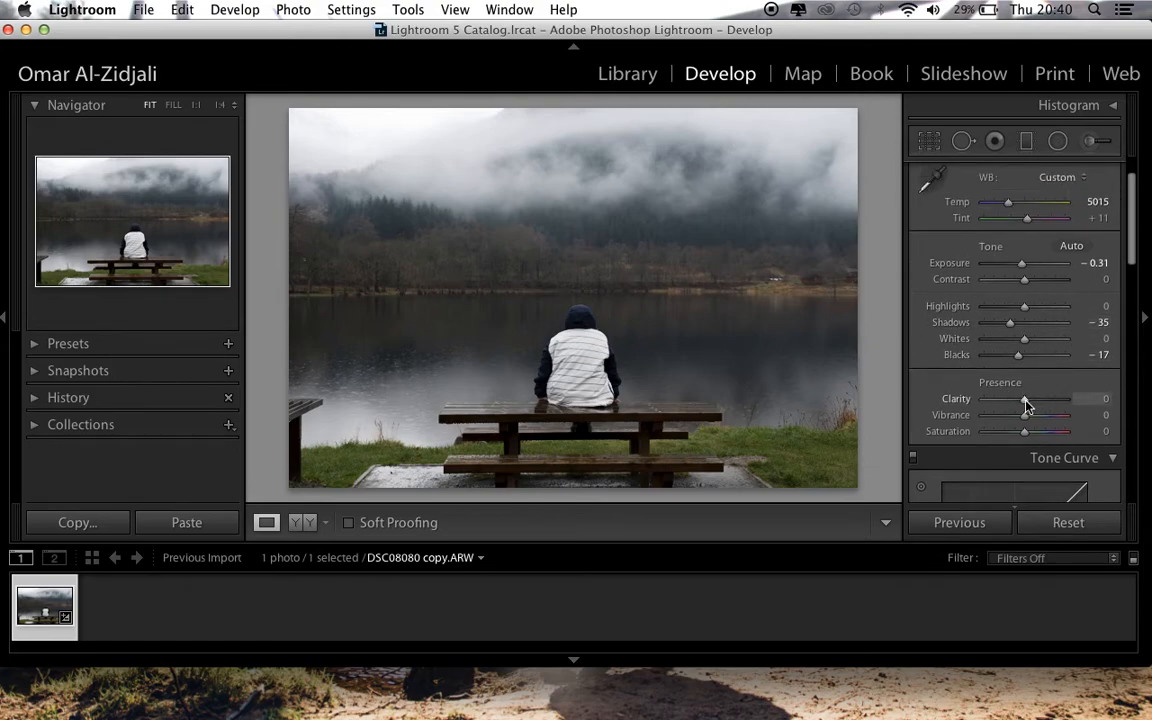
pyautogui.moveTo(1025, 401)
pyautogui.mouseDown()
pyautogui.moveTo(1053, 403)
pyautogui.moveTo(1022, 407)
pyautogui.mouseUp()
pyautogui.moveTo(1021, 404); pyautogui.dragTo(1042, 405)
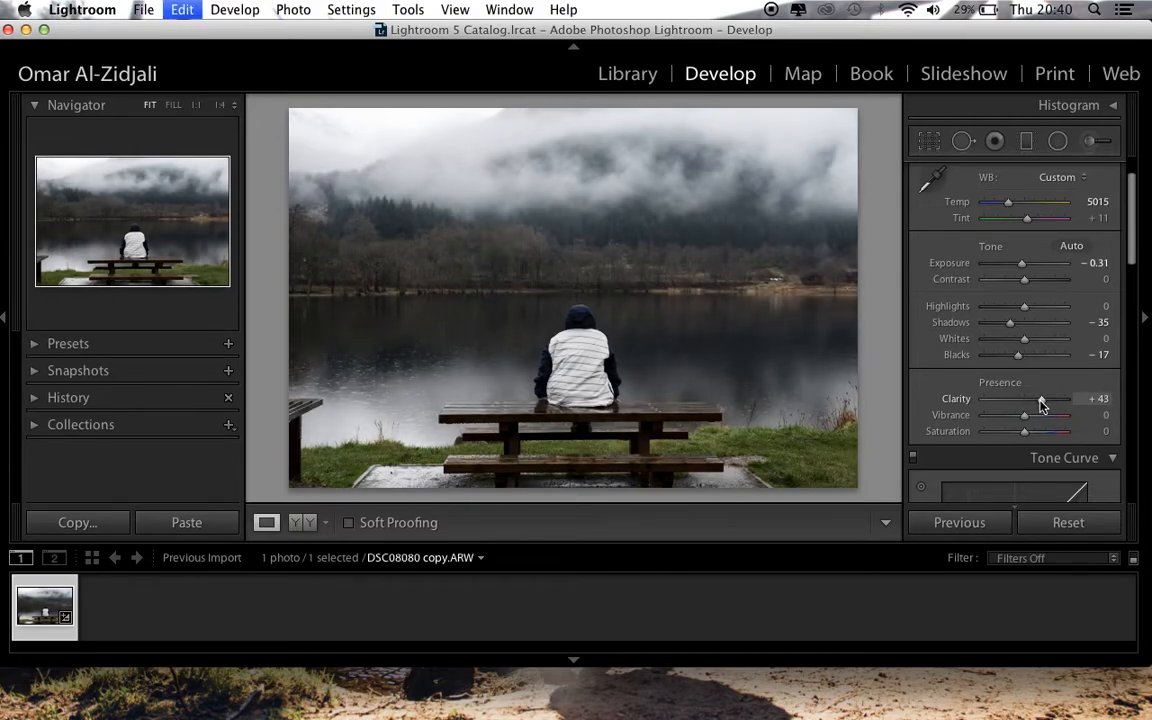
pyautogui.press('super+z')
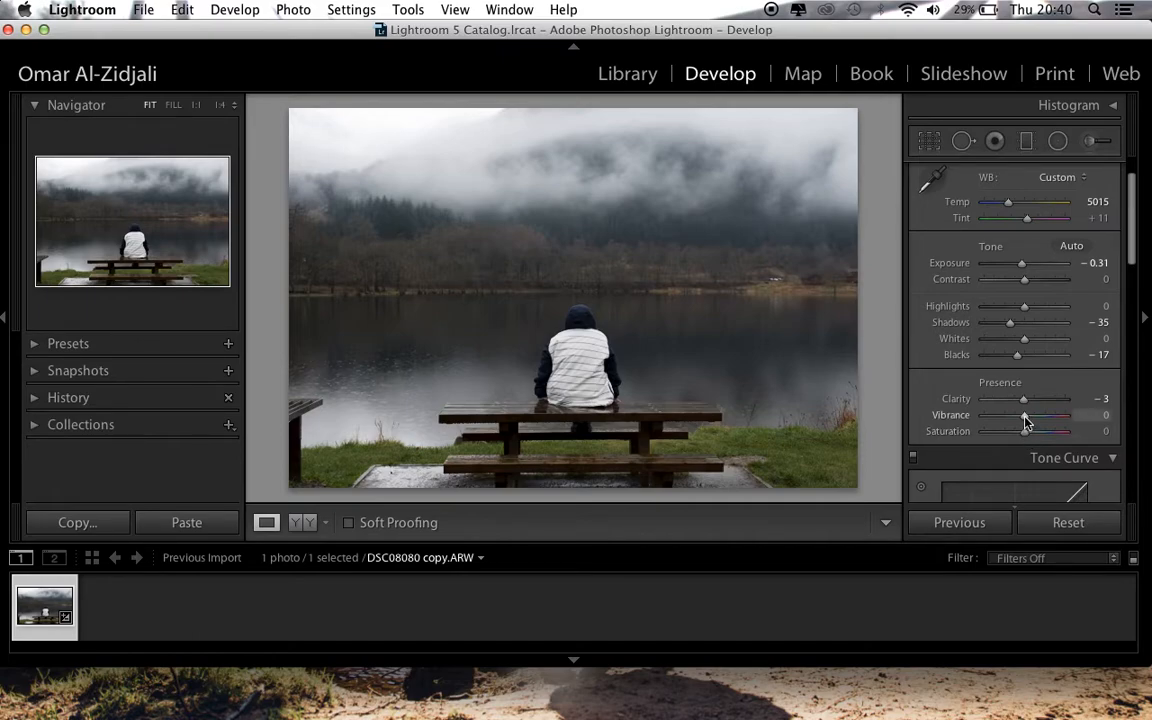
# Try reducing the photo's Vibrance to -44 and undo the vibrance changes
pyautogui.moveTo(1024, 418); pyautogui.dragTo(1005, 420)
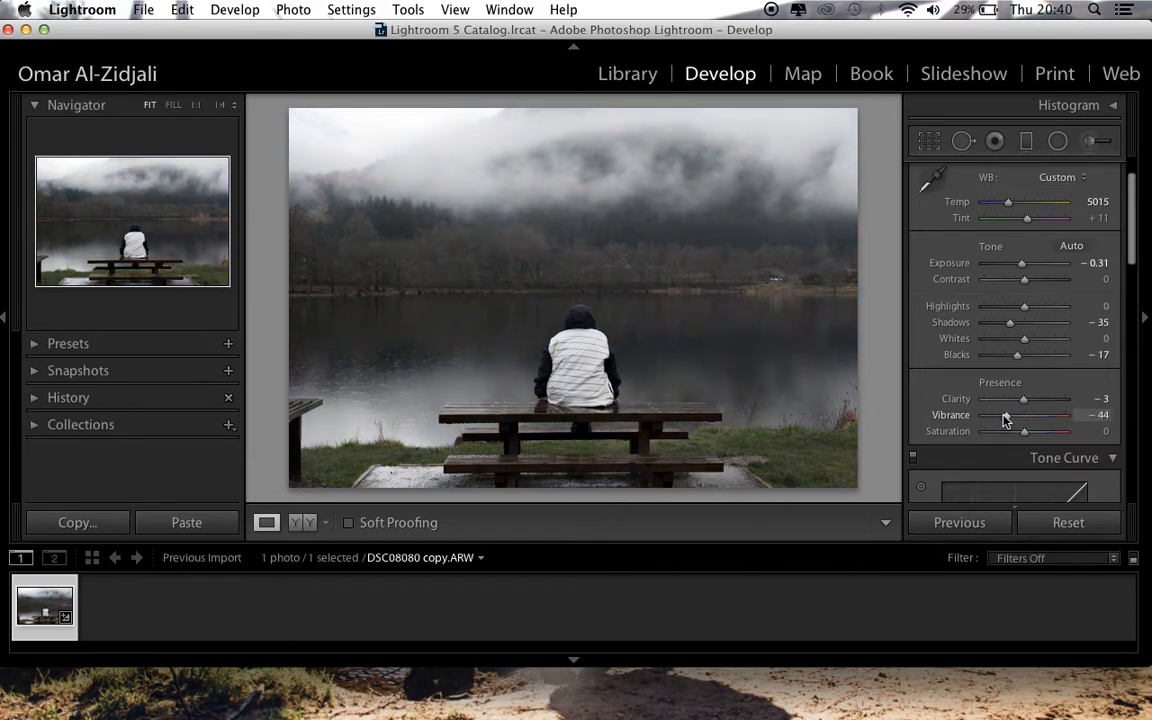
pyautogui.press('super+z')
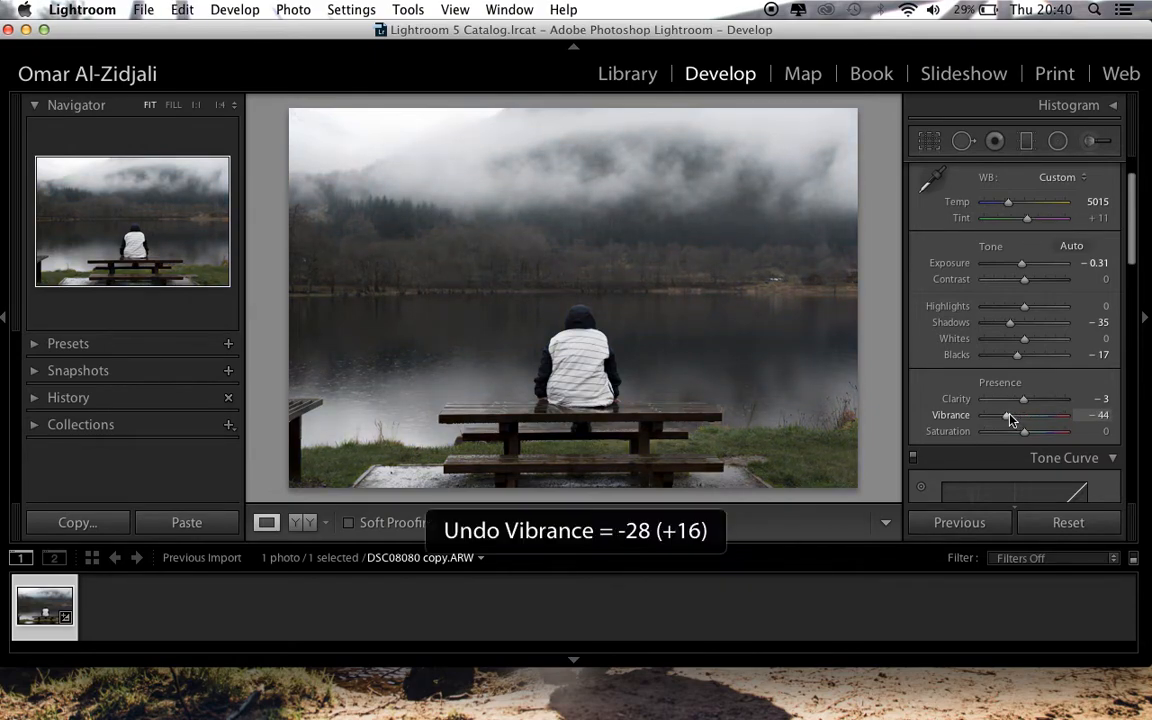
pyautogui.press('super+z')
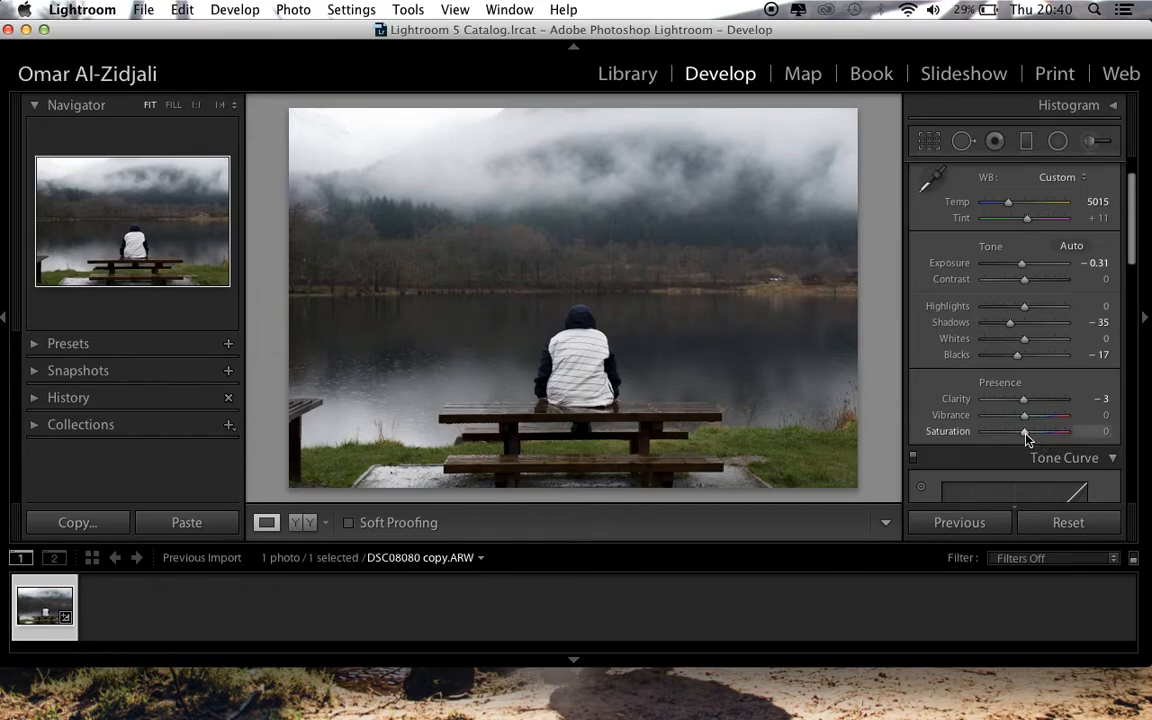
# Lower the photo's Saturation to -20, also trying the +100 extreme and undoing it
pyautogui.moveTo(1025, 437); pyautogui.dragTo(1019, 437)
pyautogui.moveTo(1019, 437); pyautogui.dragTo(1018, 437)
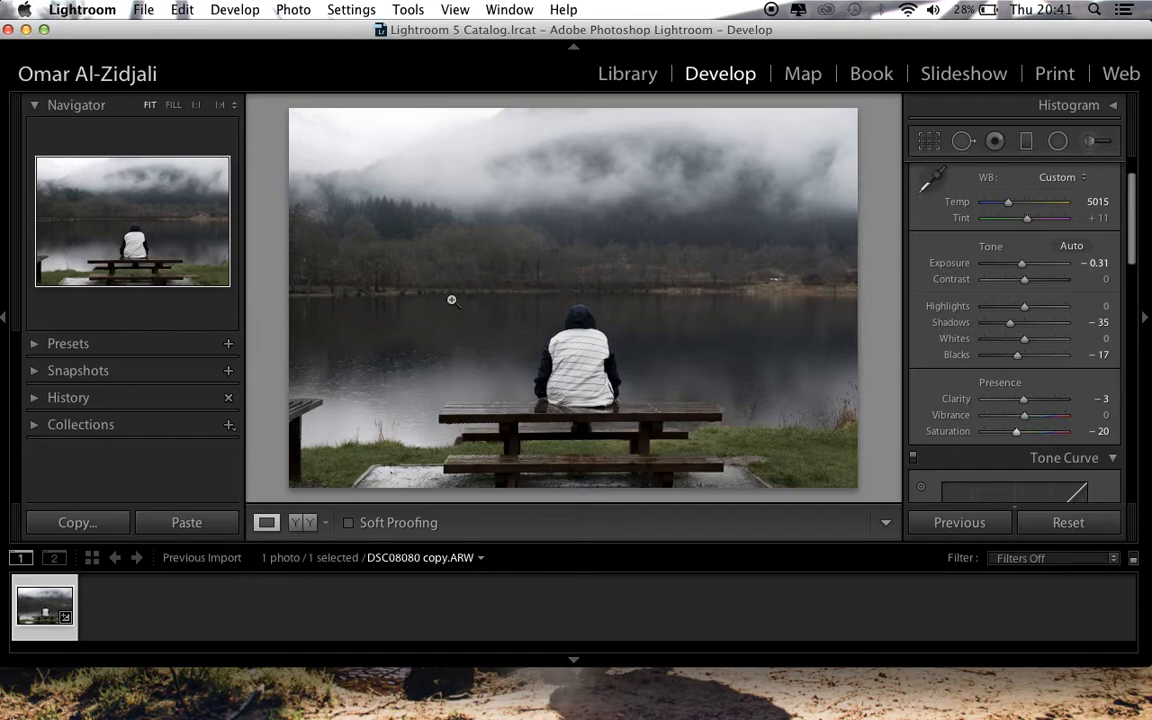
pyautogui.moveTo(1018, 432); pyautogui.dragTo(1100, 432)
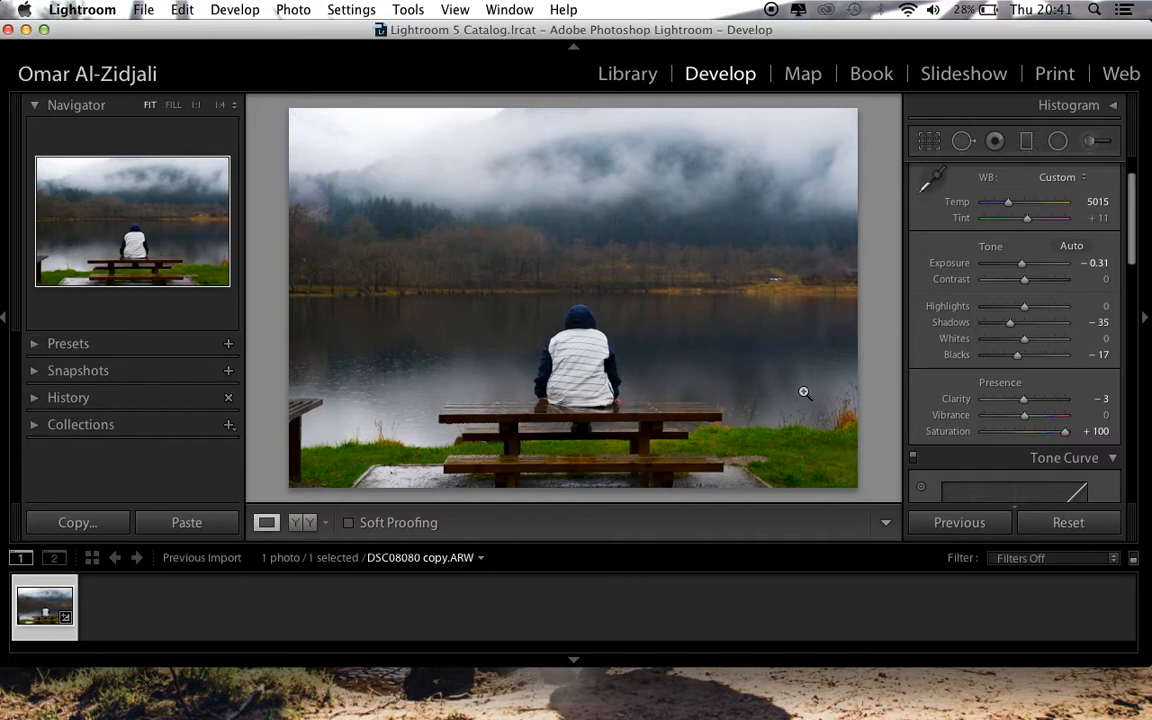
pyautogui.press('cmd+z')
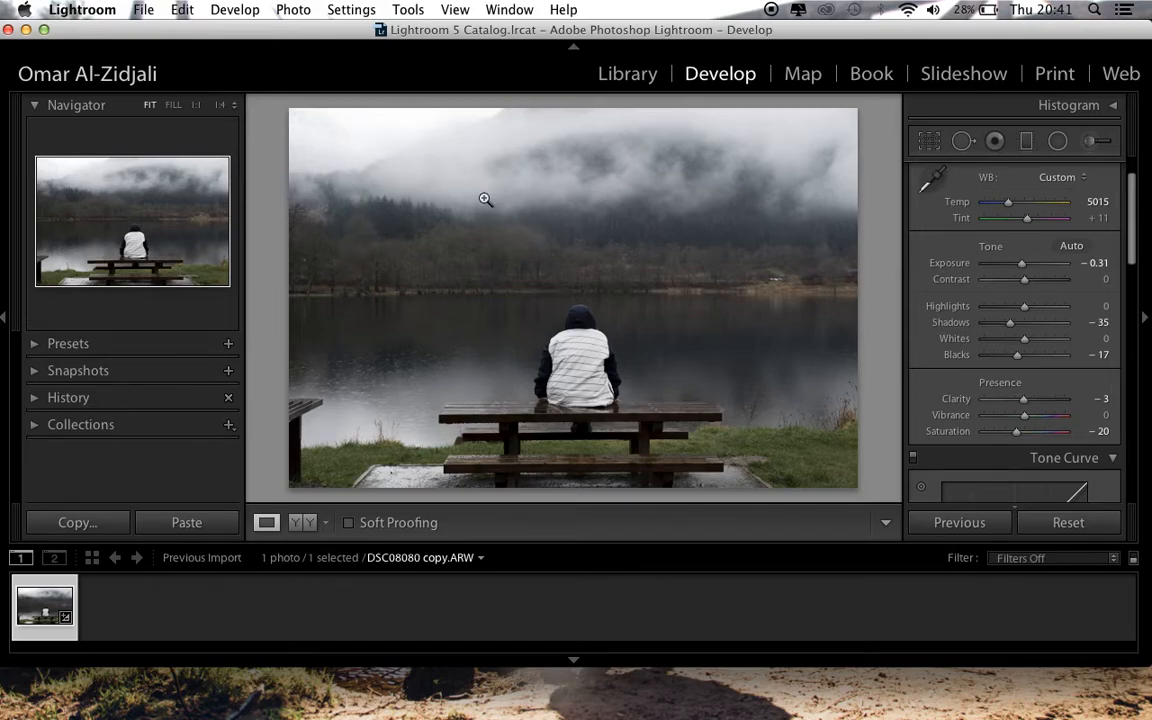
# Brighten the photo's brightest tones by raising the tone curve's Highlights region to +30
pyautogui.scroll(-3, 1000, 380)
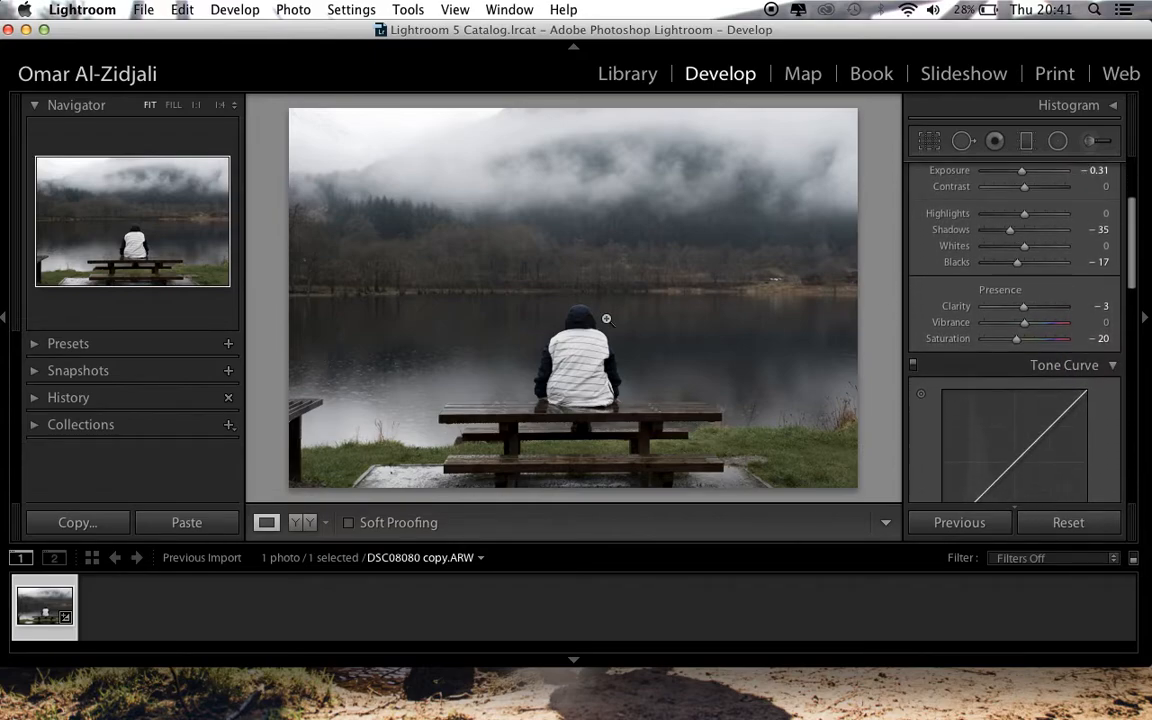
pyautogui.scroll(-1, 1050, 348)
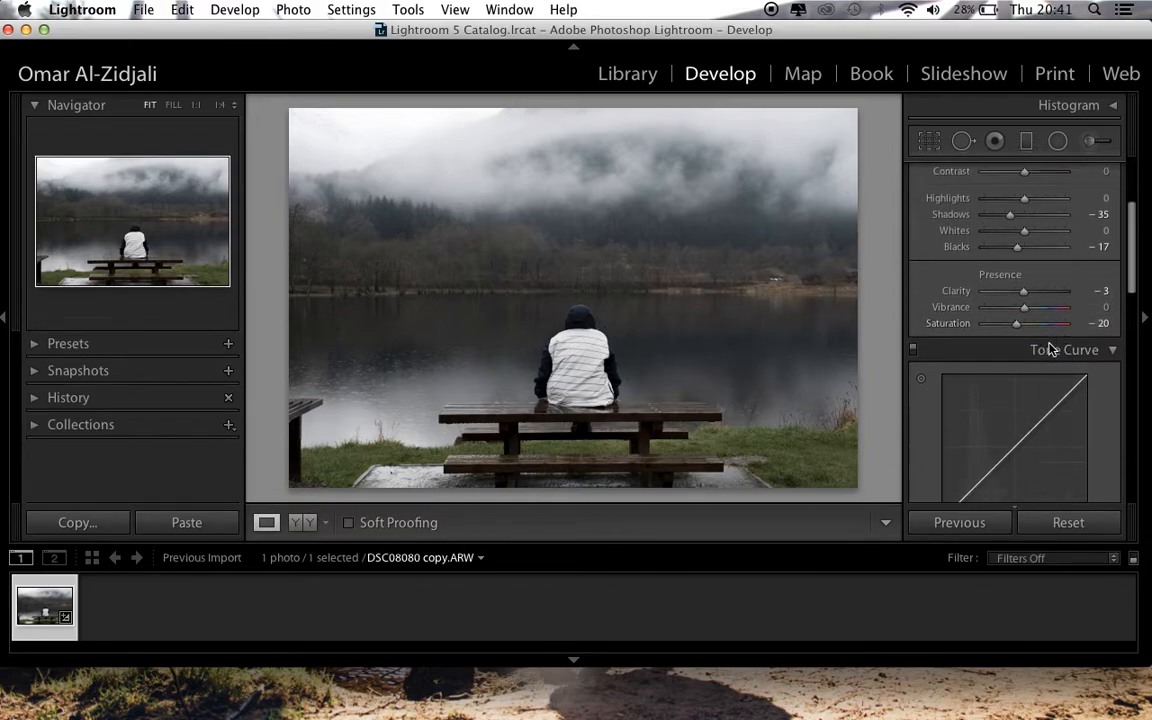
pyautogui.scroll(-6, 1050, 348)
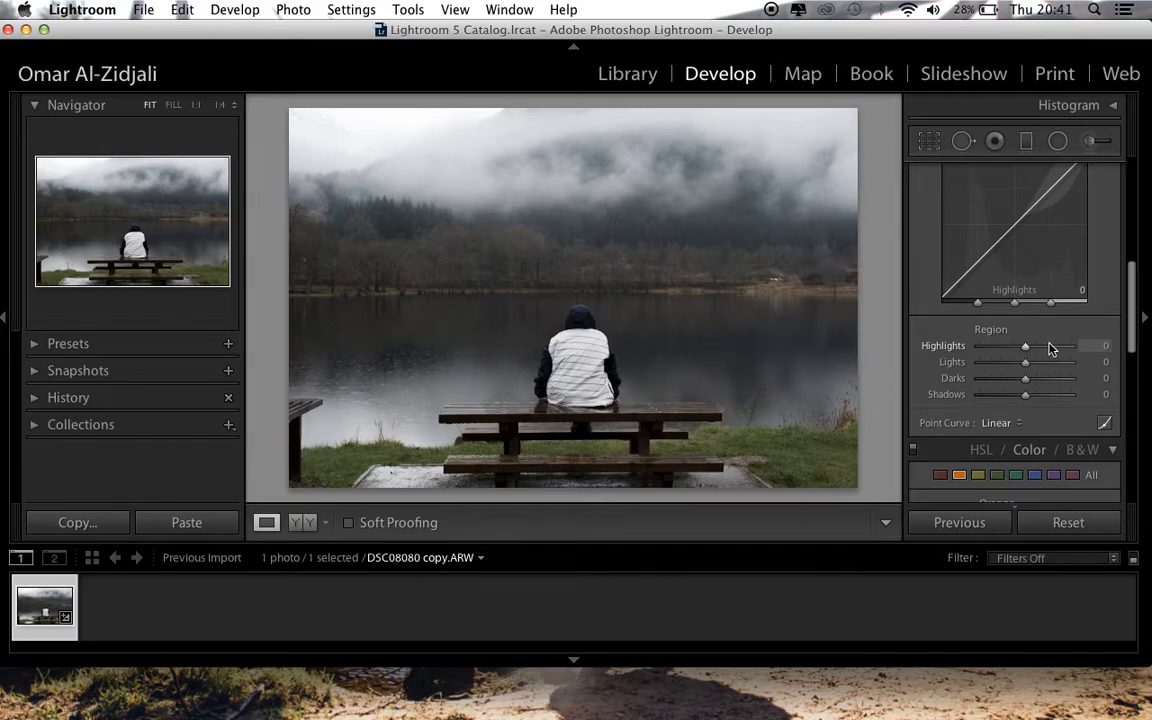
pyautogui.scroll(2, 1050, 348)
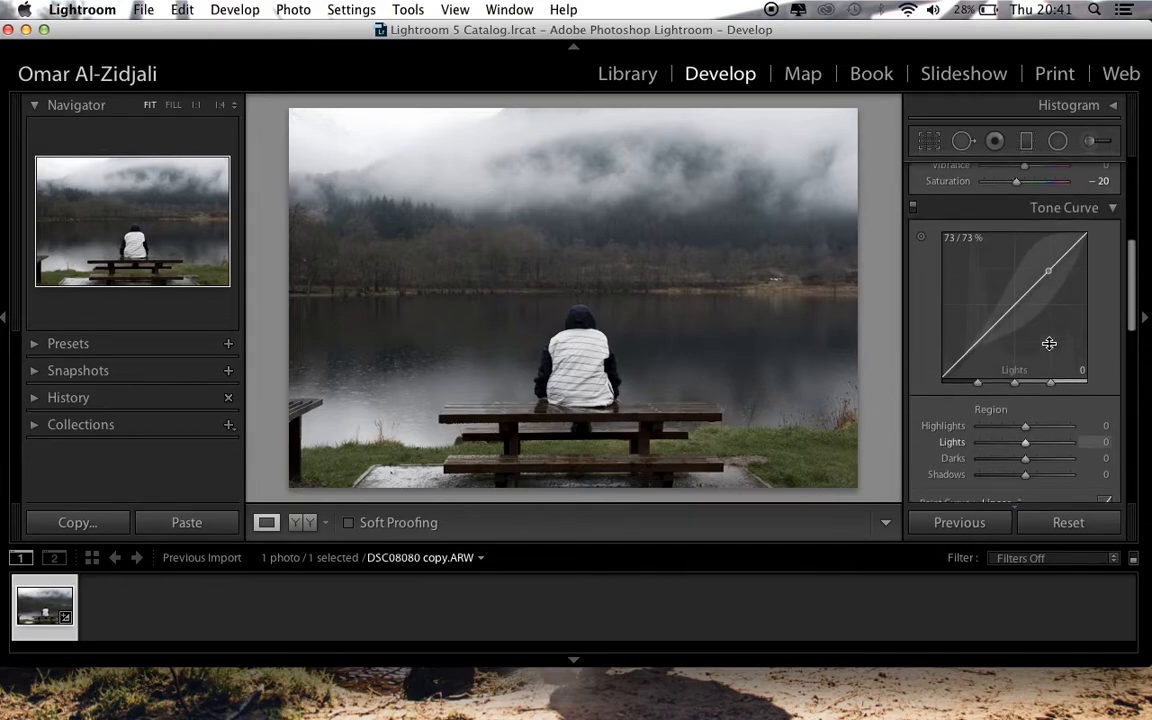
pyautogui.scroll(2, 1049, 343)
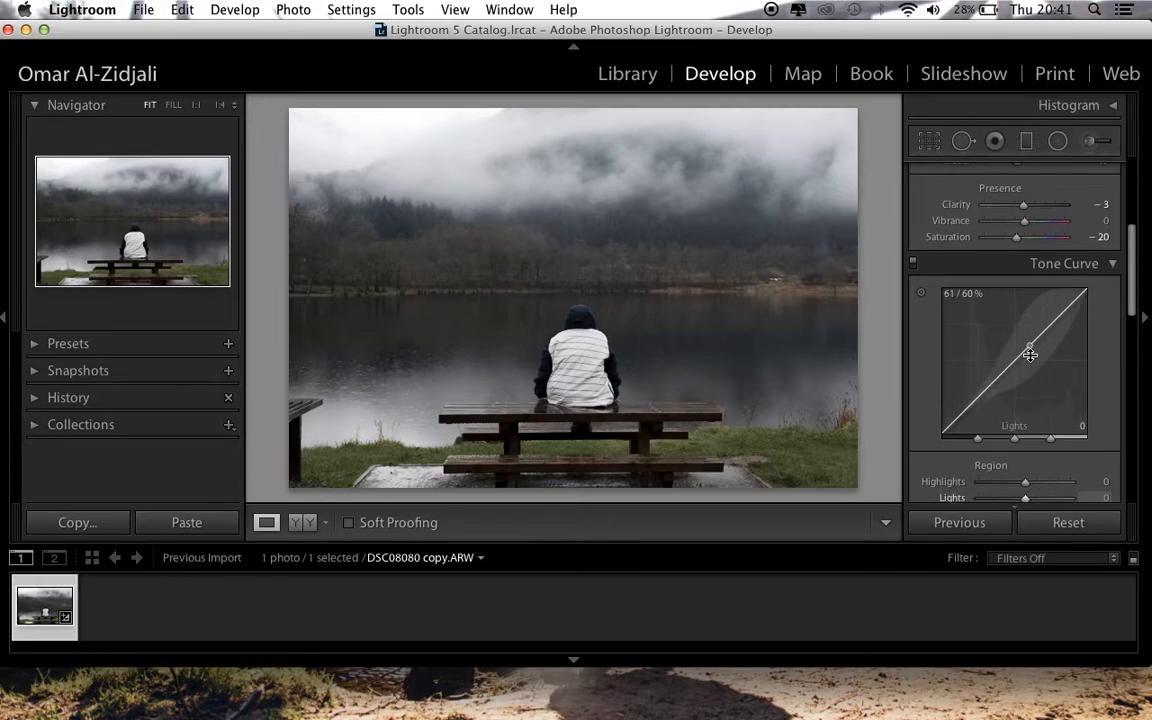
pyautogui.scroll(-1, 1030, 355)
pyautogui.scroll(3, 1027, 237)
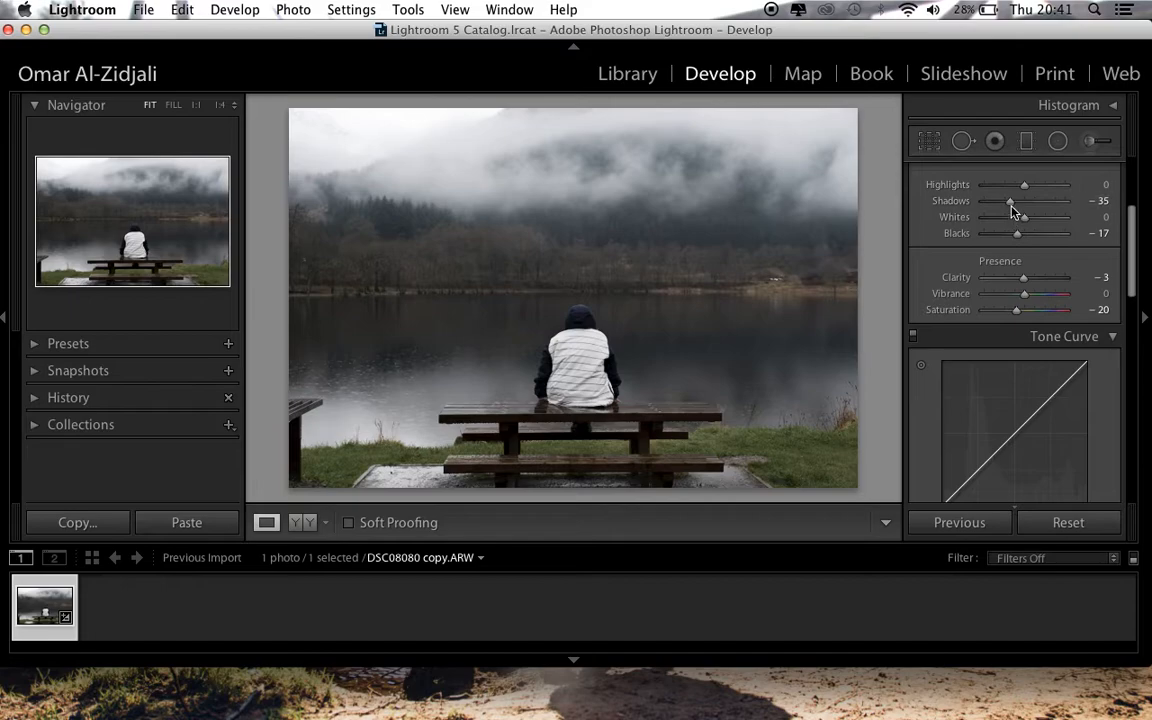
pyautogui.scroll(-8, 1012, 360)
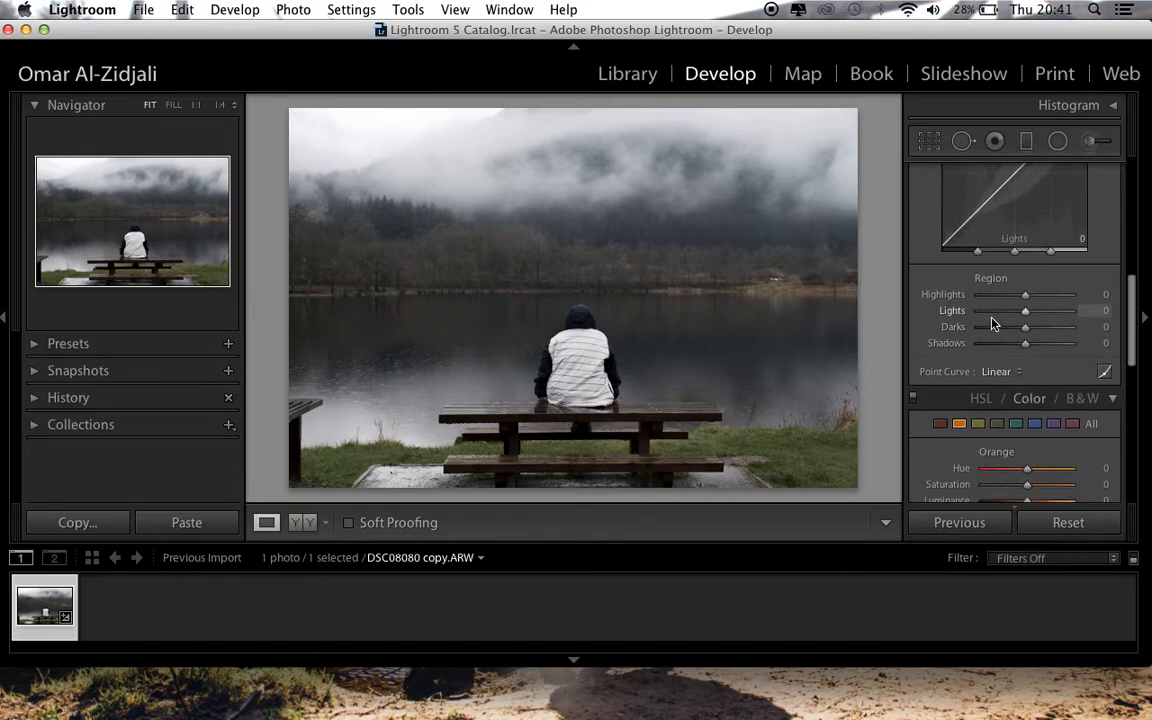
pyautogui.scroll(2, 1016, 275)
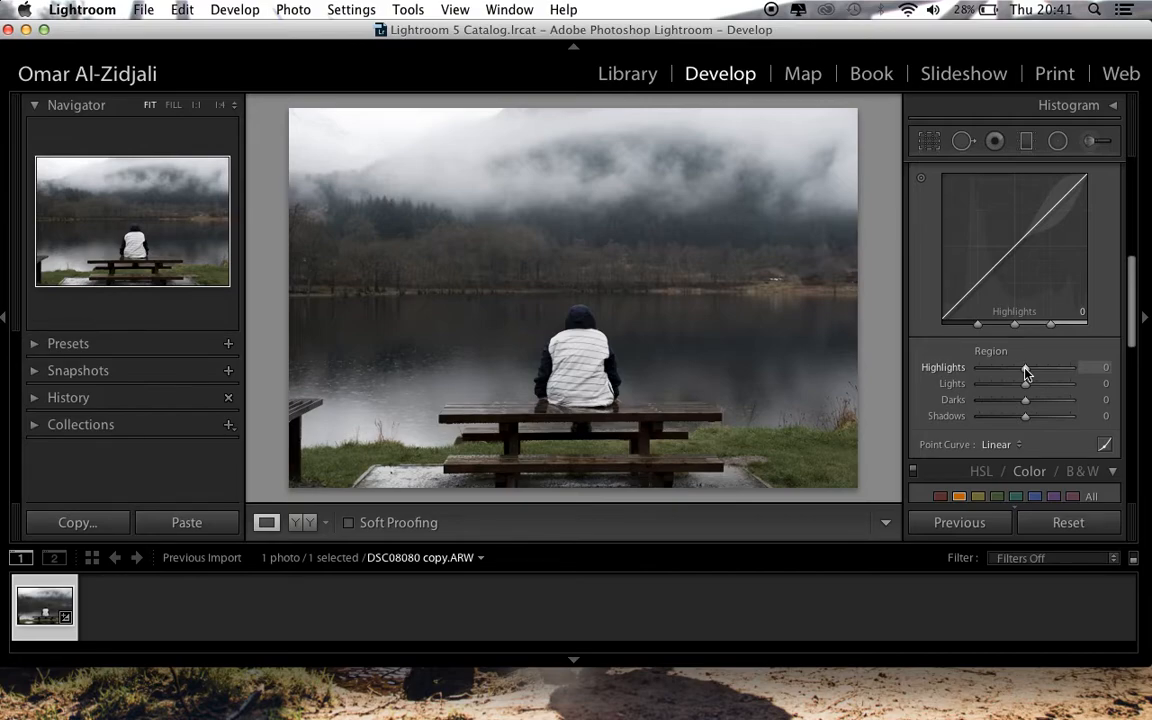
pyautogui.moveTo(1025, 372); pyautogui.dragTo(1040, 372)
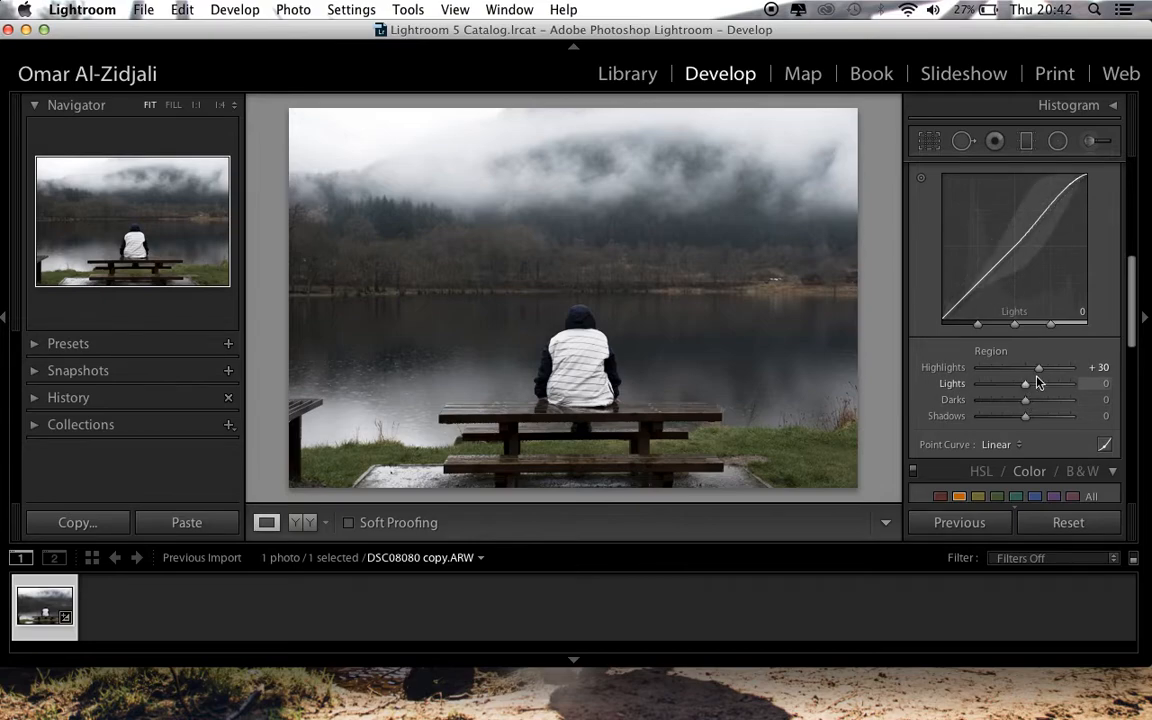
# Add contrast with the tone curve regions by setting Lights to +9, Darks to -16 and Shadows to -18
pyautogui.scroll(5, 1000, 360)
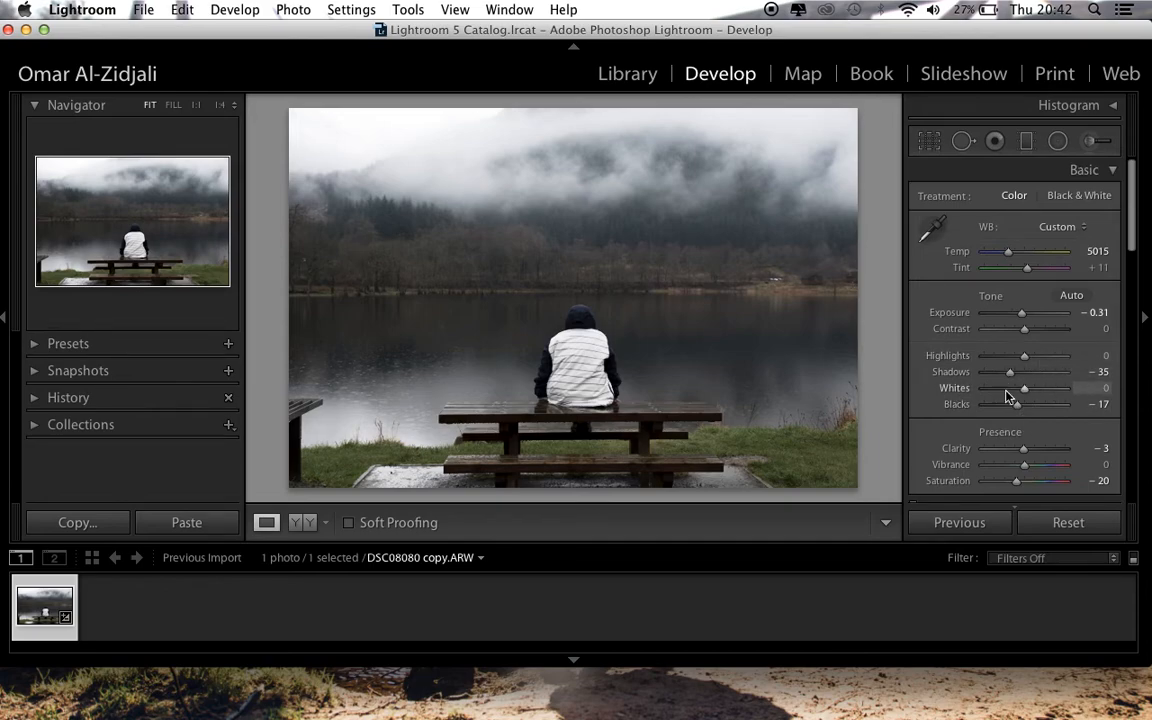
pyautogui.scroll(-6, 1006, 396)
pyautogui.scroll(-4, 1006, 396)
pyautogui.scroll(3, 1006, 396)
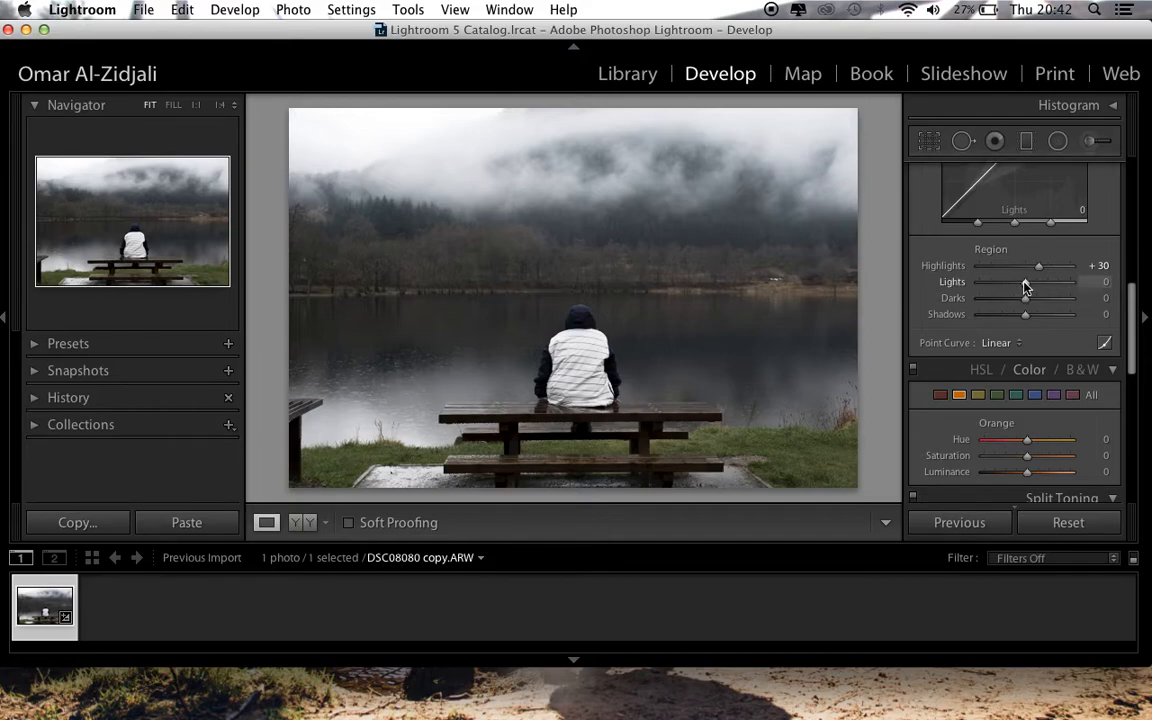
pyautogui.moveTo(1024, 287); pyautogui.dragTo(1030, 289)
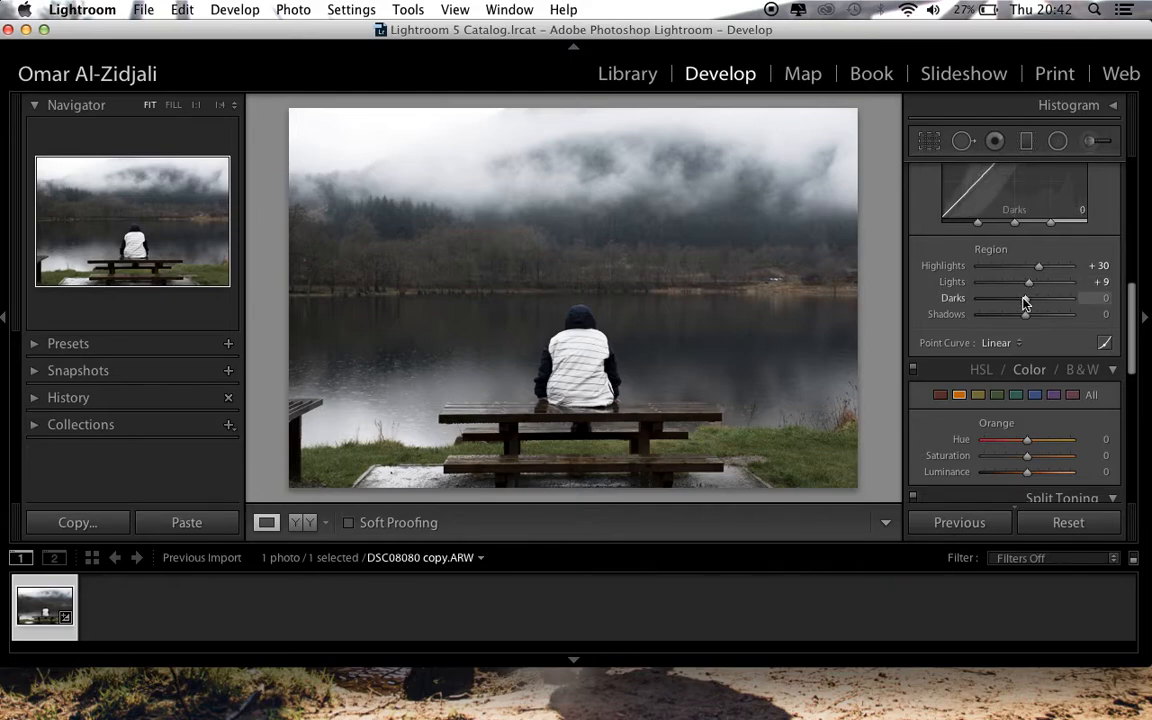
pyautogui.moveTo(1025, 302); pyautogui.dragTo(1019, 302)
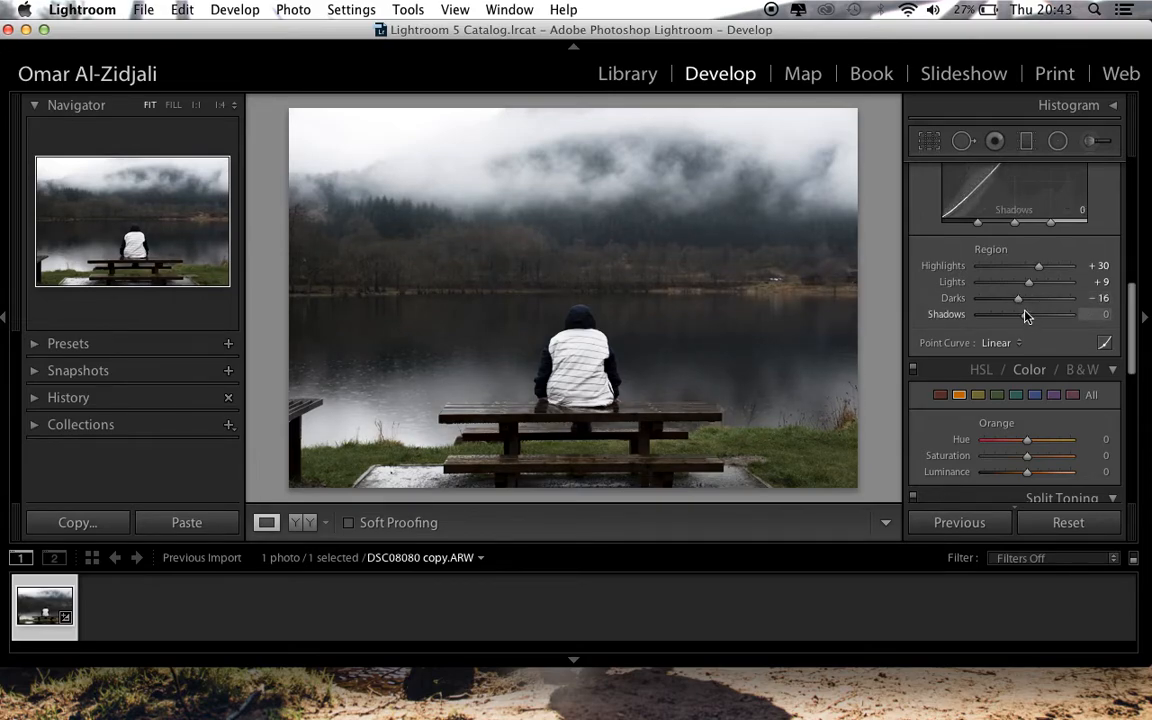
pyautogui.moveTo(1025, 316); pyautogui.dragTo(1015, 316)
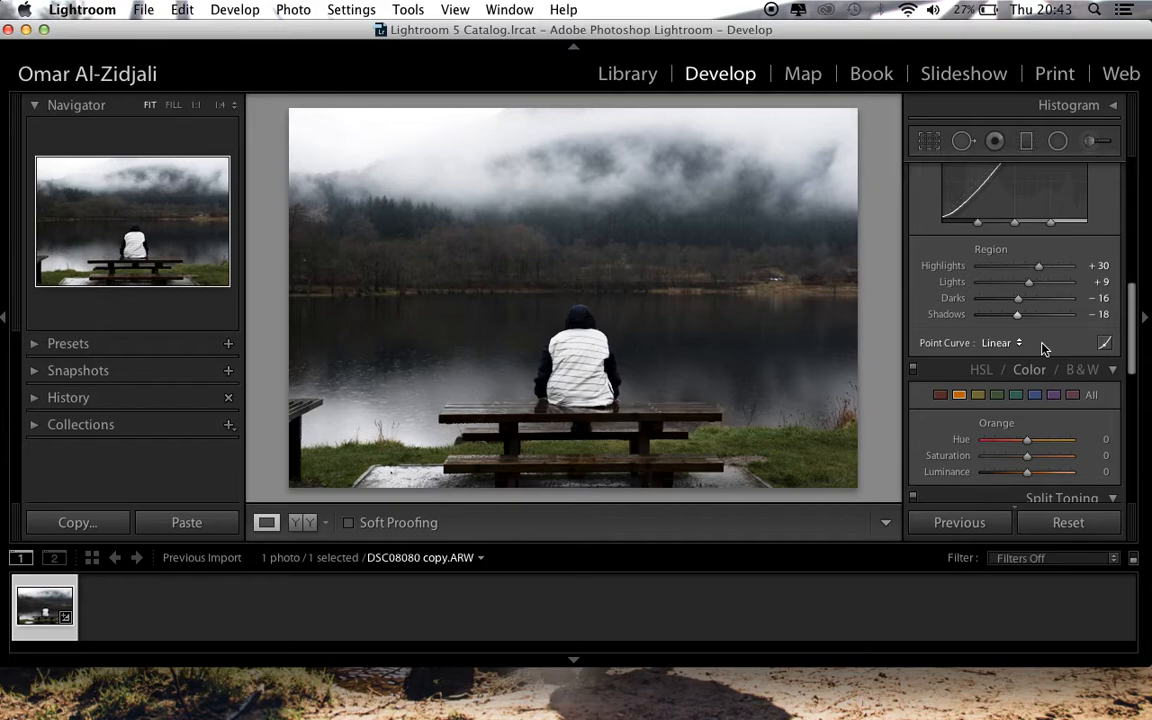
# Try adjusting the saturation of the photo's purple tones and reset it to 0
pyautogui.click(980, 371)
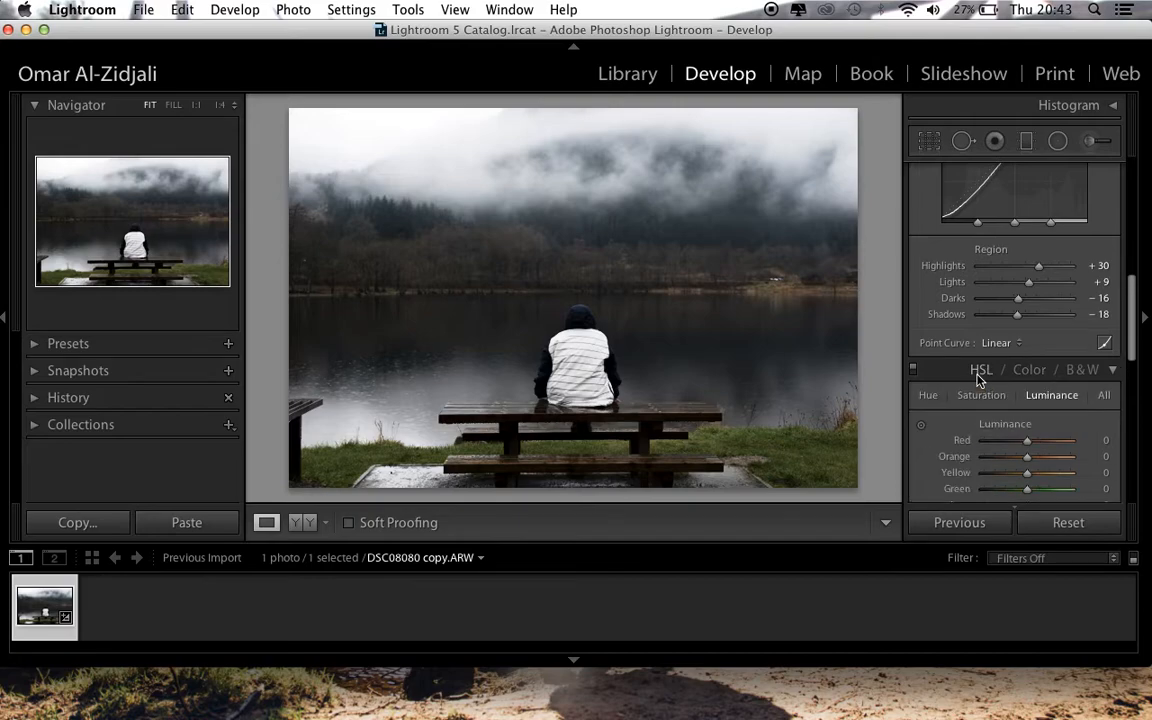
pyautogui.click(1039, 374)
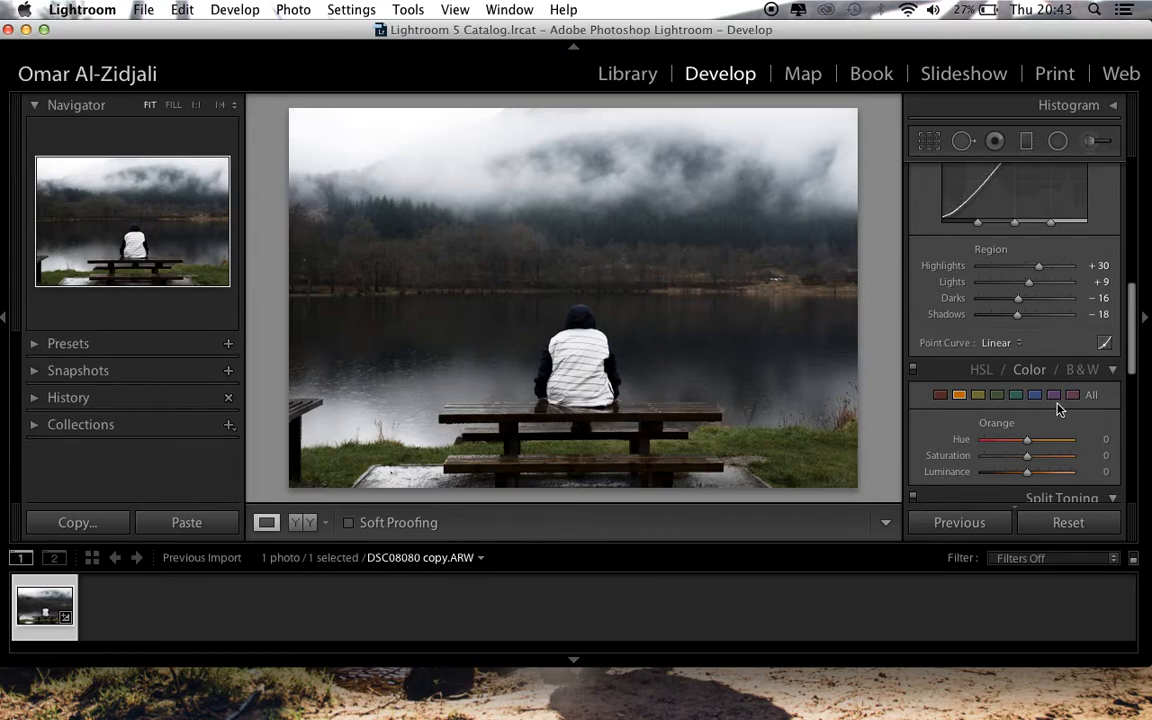
pyautogui.click(975, 395)
pyautogui.click(959, 395)
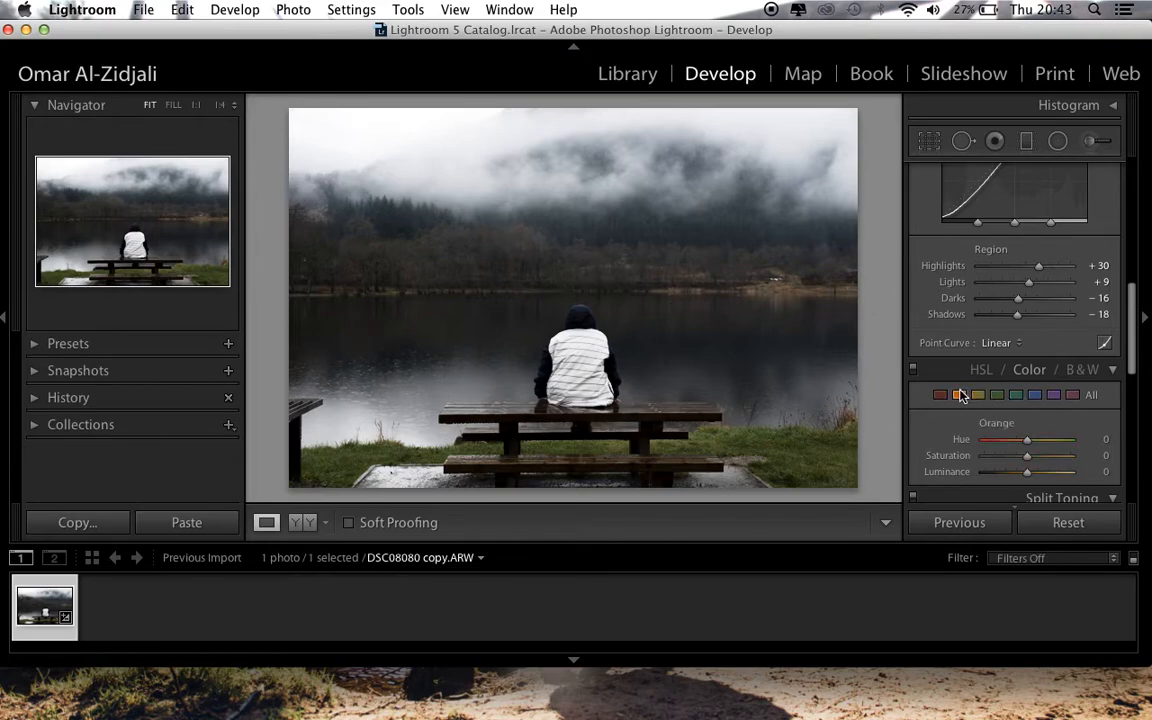
pyautogui.click(1034, 396)
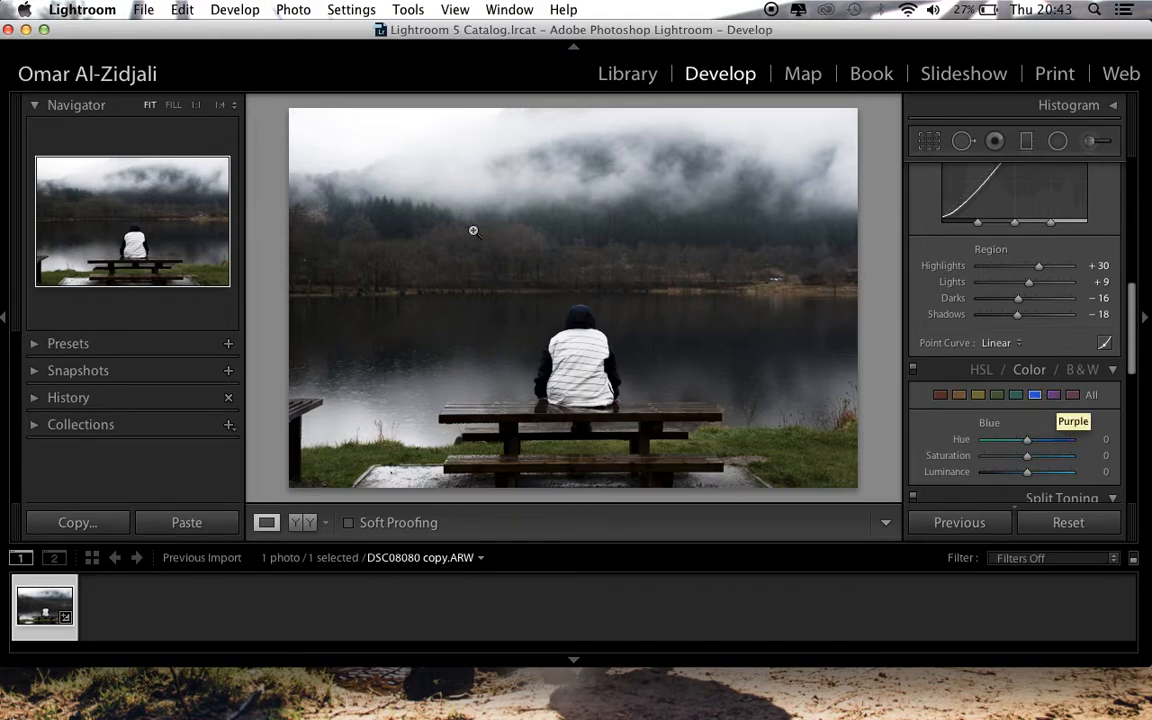
pyautogui.click(1053, 395)
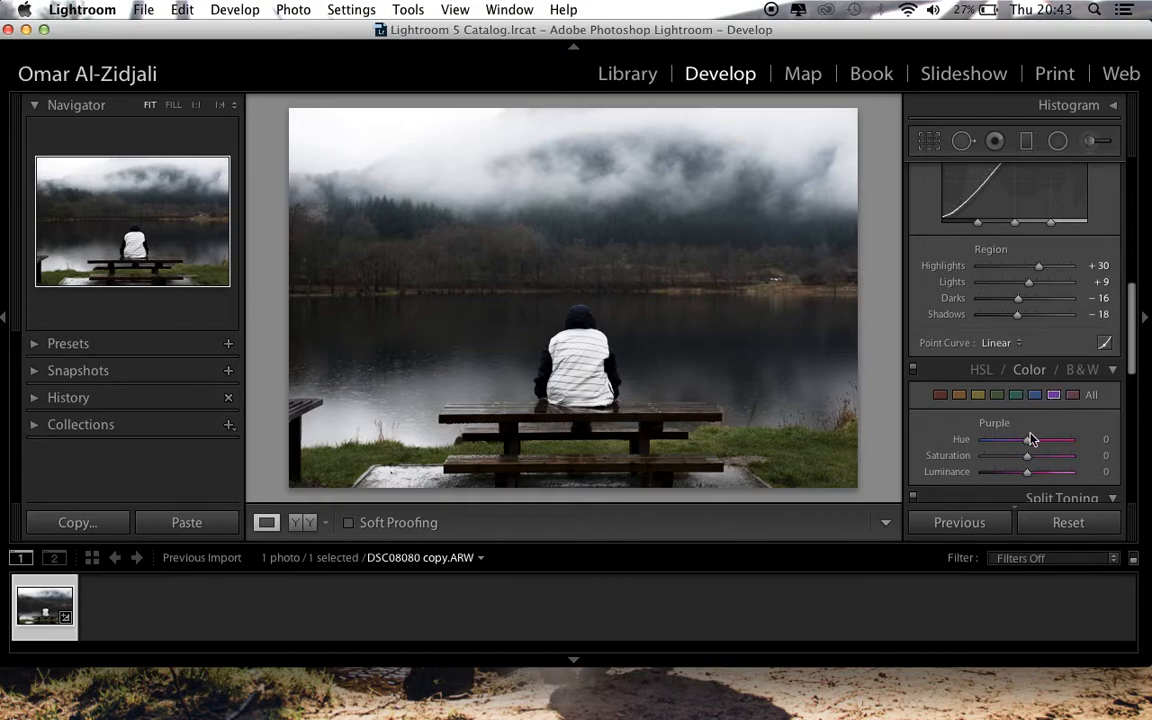
pyautogui.moveTo(1027, 455)
pyautogui.mouseDown()
pyautogui.moveTo(1078, 454)
pyautogui.moveTo(1028, 456)
pyautogui.moveTo(1038, 478)
pyautogui.moveTo(1021, 464)
pyautogui.moveTo(1031, 463)
pyautogui.mouseUp()
pyautogui.click(1093, 458)
pyautogui.write('0')
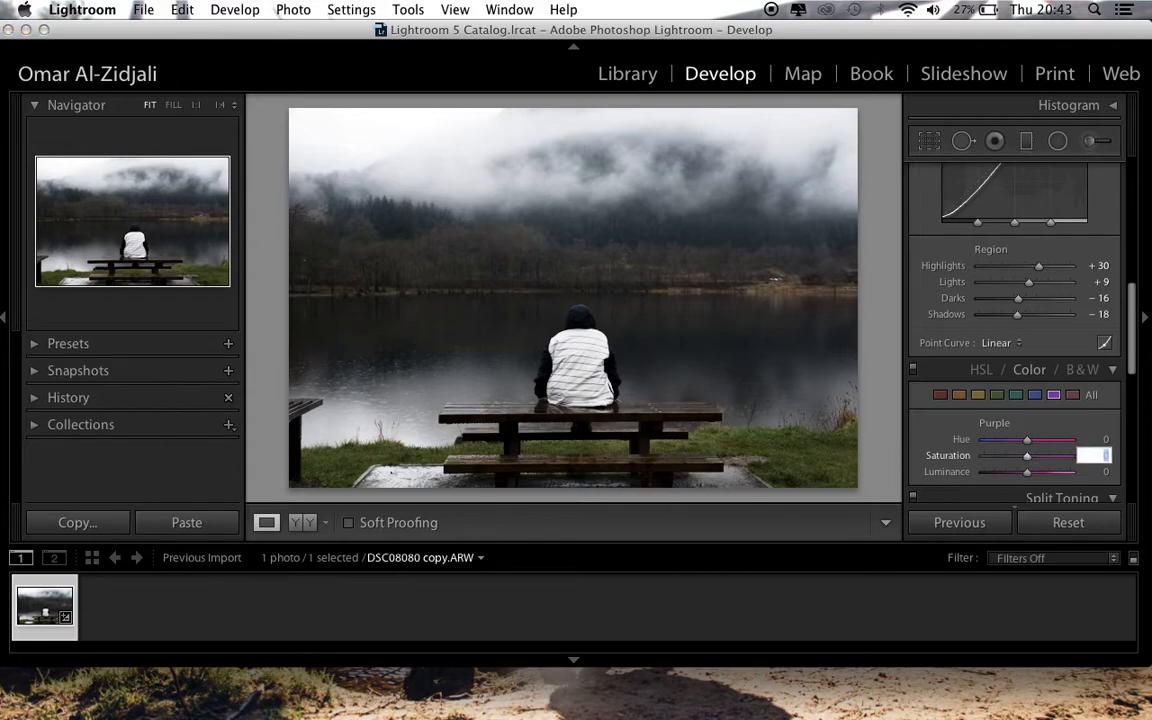
# Mute the photo's blue tones by setting their Saturation to -57 and slightly lowering their Luminance
pyautogui.click(1036, 395)
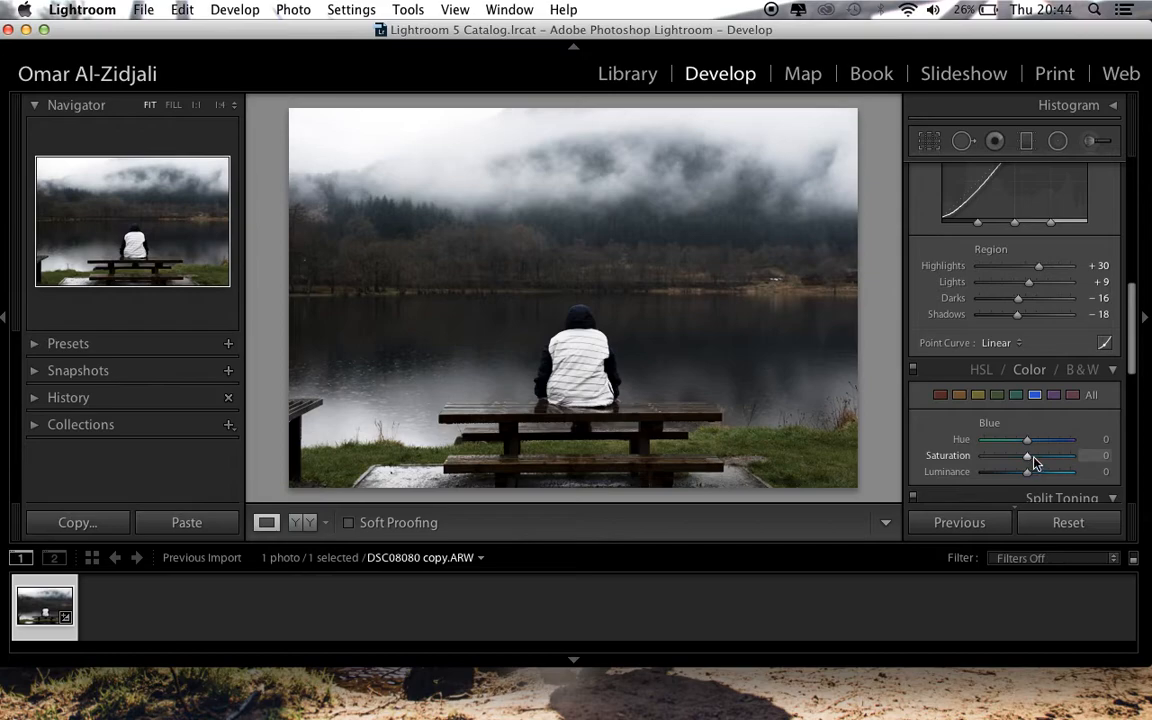
pyautogui.moveTo(1028, 460); pyautogui.dragTo(1002, 457)
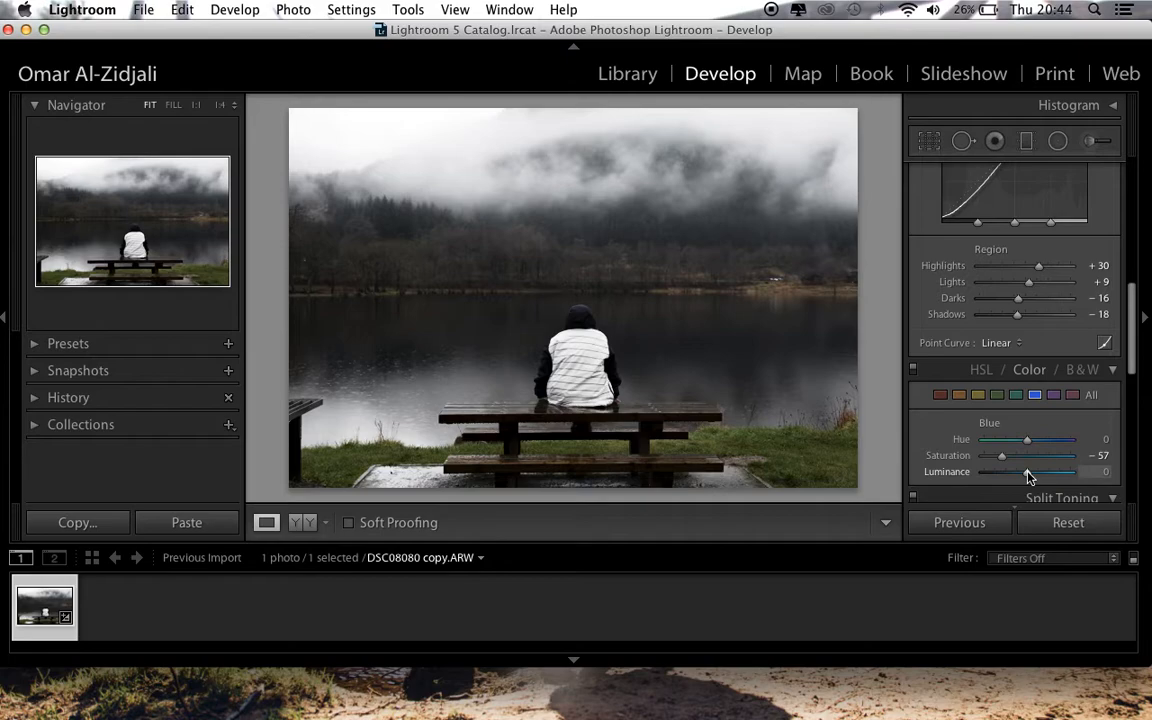
pyautogui.moveTo(1025, 471); pyautogui.dragTo(1020, 478)
# Cool and mute the green tones with Hue +45 and Saturation -64, and lower their Luminance
pyautogui.click(997, 396)
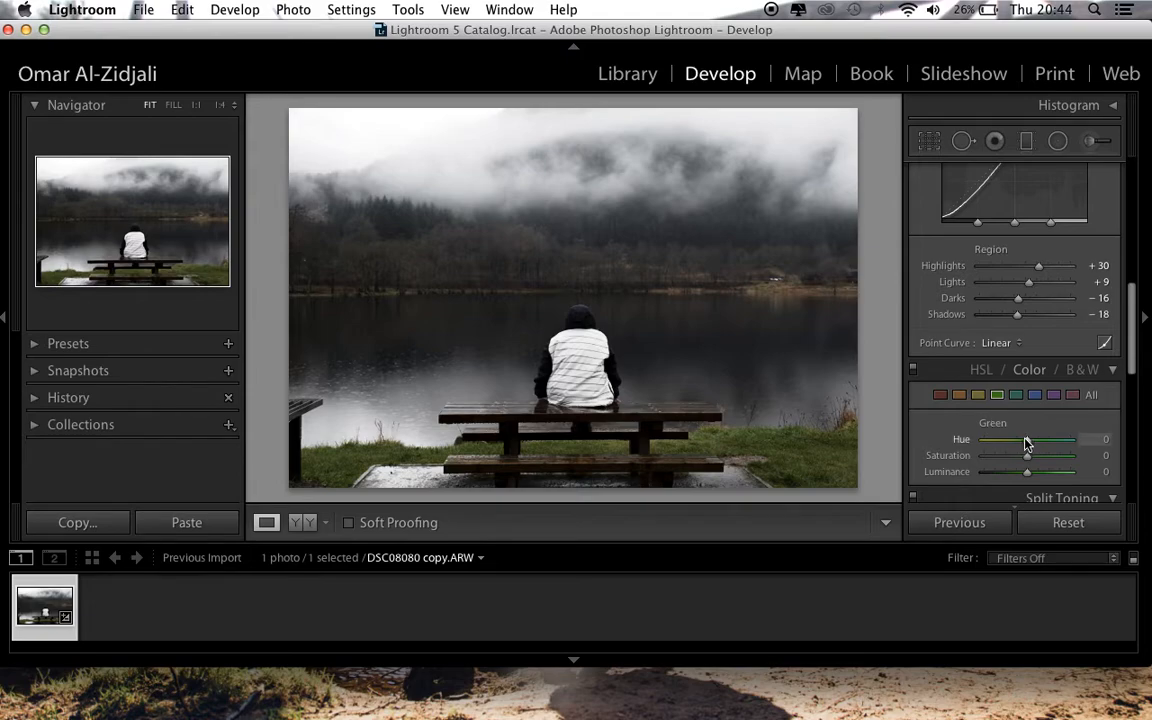
pyautogui.moveTo(1027, 443); pyautogui.dragTo(1045, 443)
pyautogui.moveTo(1028, 460); pyautogui.dragTo(1001, 459)
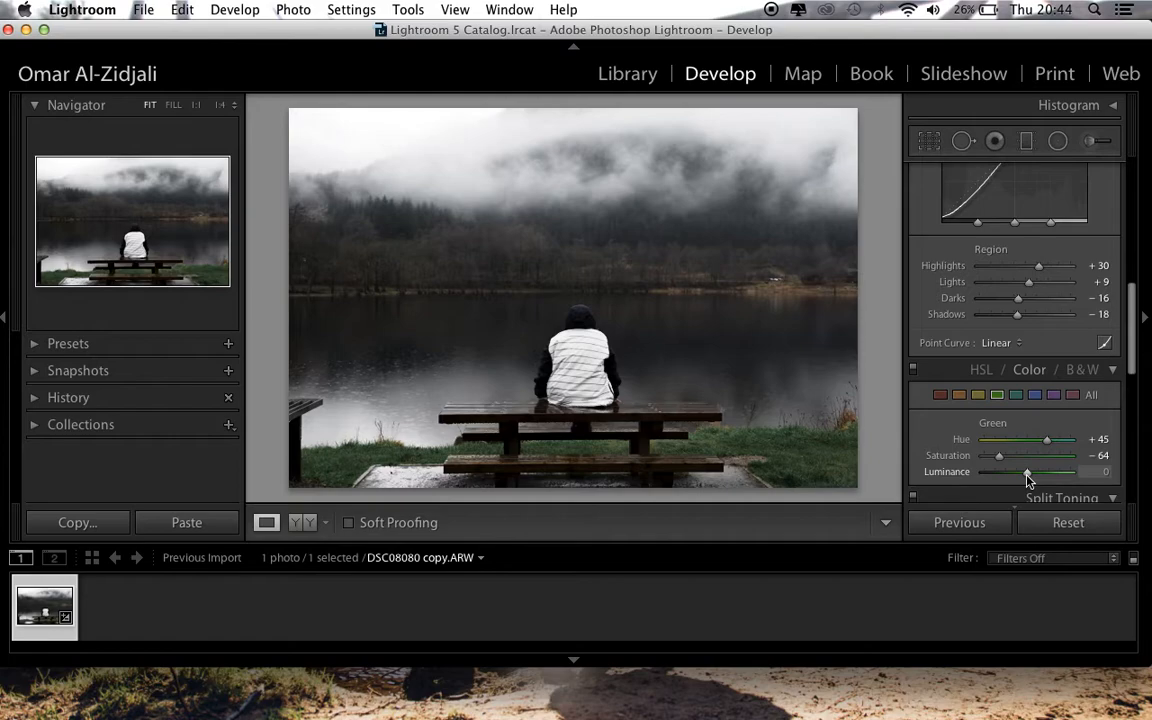
pyautogui.moveTo(1026, 474); pyautogui.dragTo(1014, 482)
# Adjust the yellow tones to Hue -9, Saturation -34 and Luminance -60
pyautogui.click(979, 396)
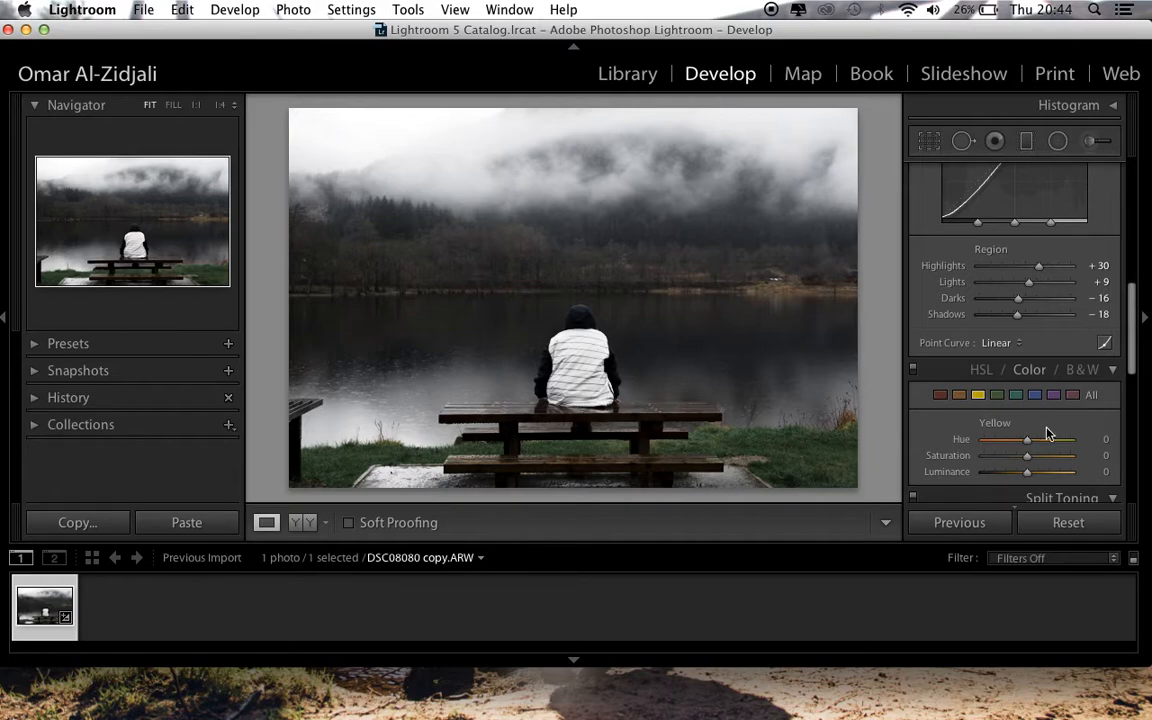
pyautogui.moveTo(1026, 441); pyautogui.dragTo(1021, 441)
pyautogui.moveTo(1027, 458); pyautogui.dragTo(1013, 462)
pyautogui.moveTo(1028, 476); pyautogui.dragTo(1001, 476)
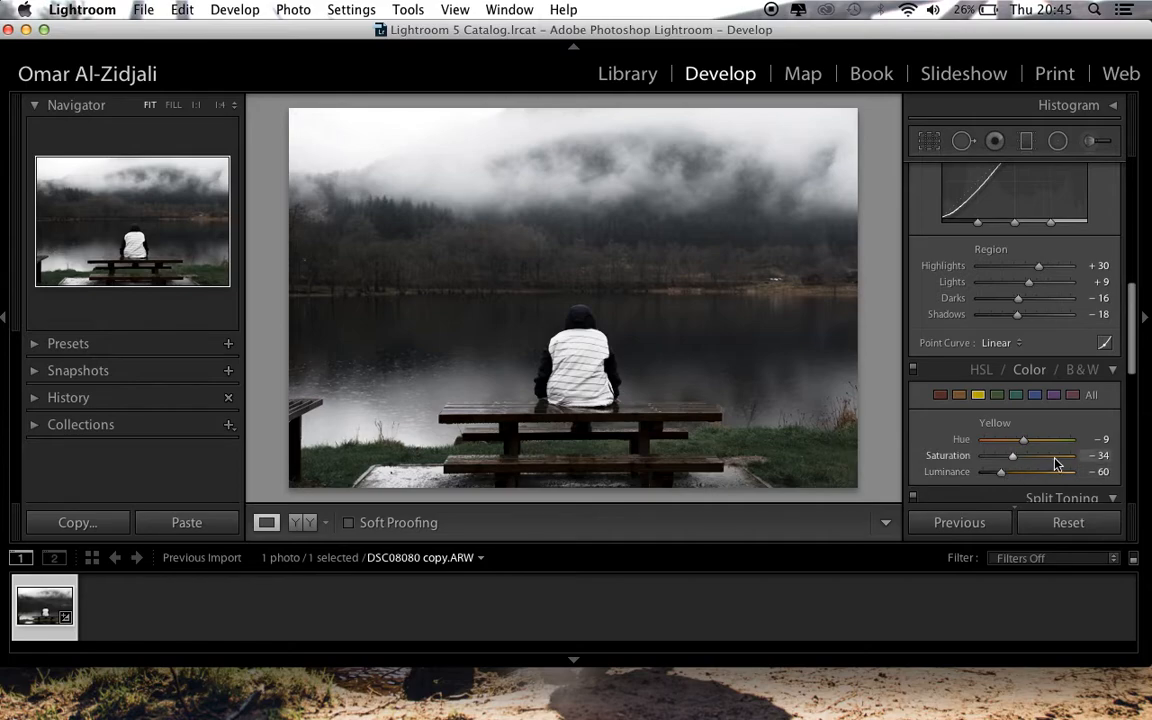
# Adjust the orange tones to Hue +21, Saturation -10 and Luminance -23
pyautogui.click(961, 397)
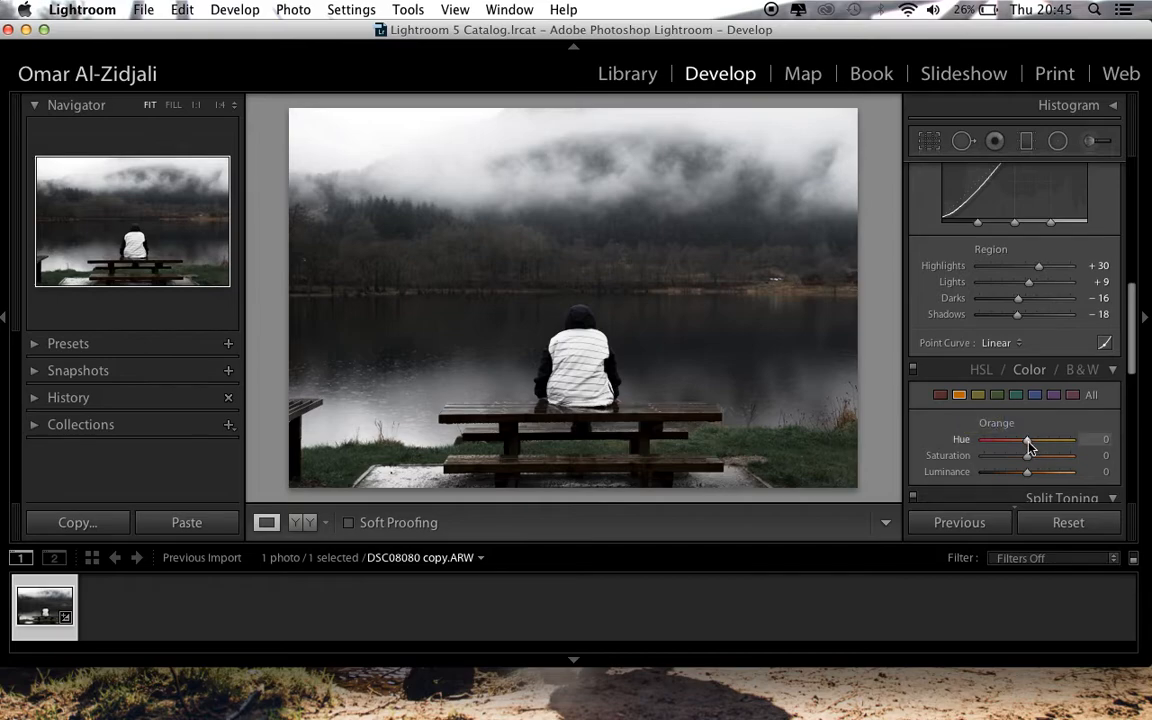
pyautogui.moveTo(1030, 447)
pyautogui.mouseDown()
pyautogui.moveTo(999, 443)
pyautogui.moveTo(1038, 444)
pyautogui.mouseUp()
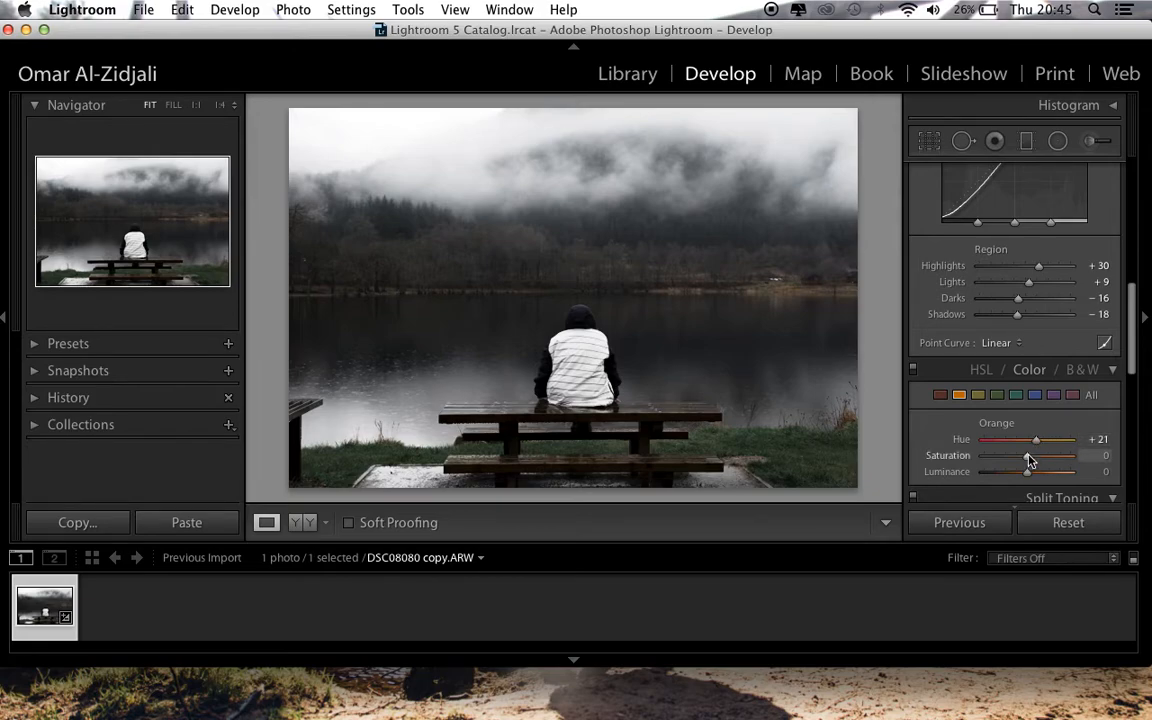
pyautogui.moveTo(1028, 456); pyautogui.dragTo(1023, 456)
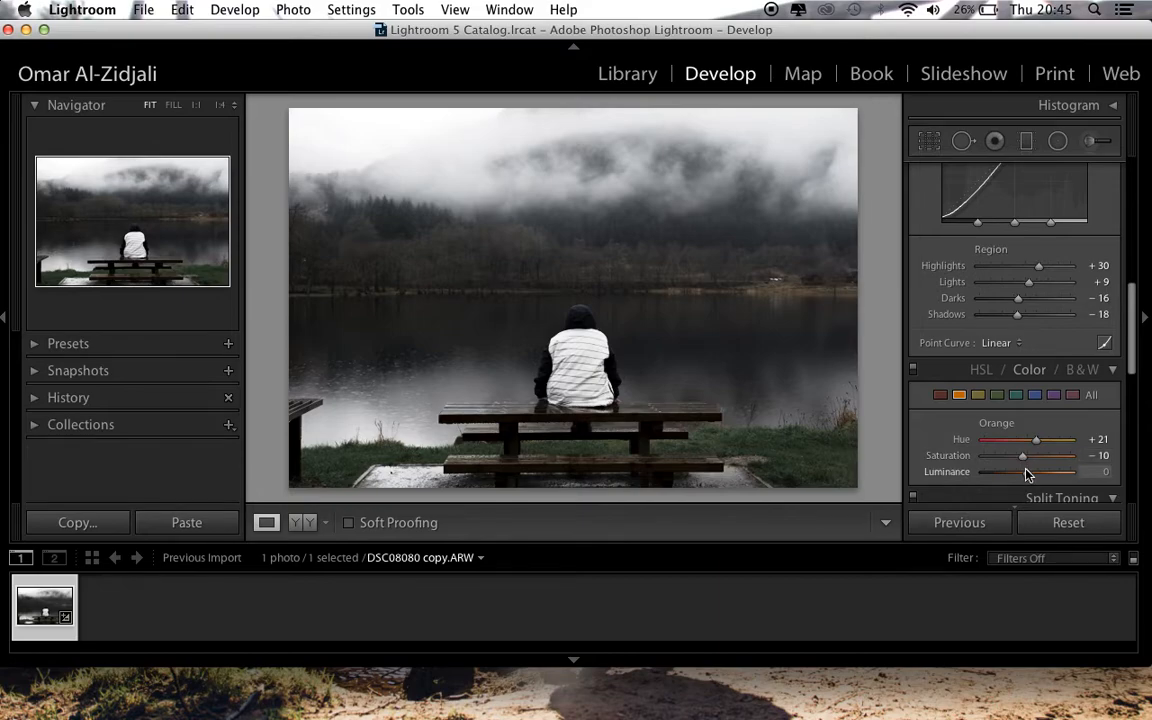
pyautogui.moveTo(1030, 476); pyautogui.dragTo(1018, 476)
# Split tone the photo with a Highlights Saturation of 4, a Shadows Hue of 208 and a Shadows Saturation of 5
pyautogui.scroll(10, 1033, 405)
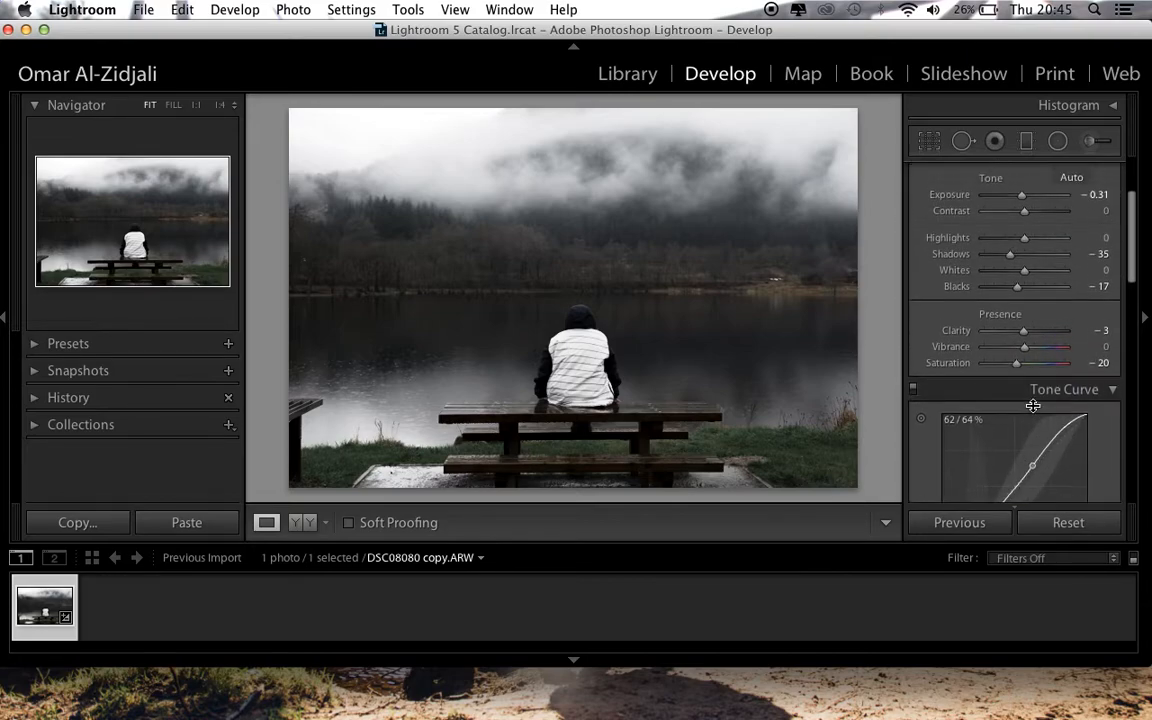
pyautogui.scroll(-12, 1033, 405)
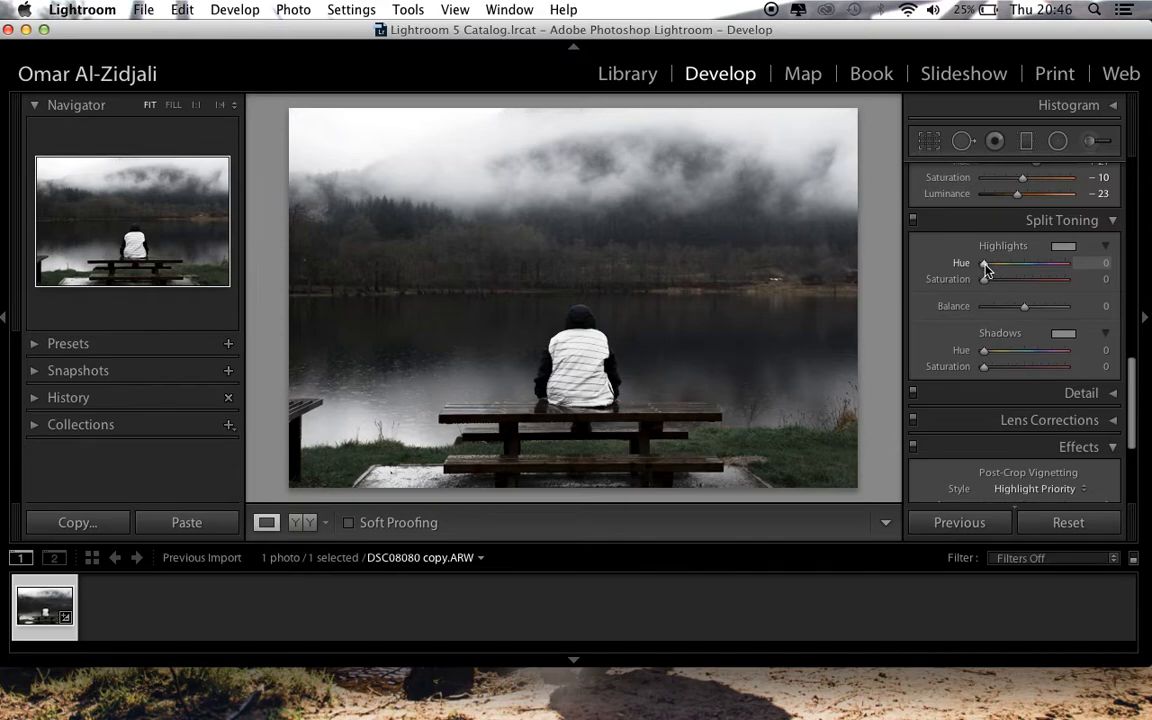
pyautogui.click(1104, 279)
pyautogui.write('4')
pyautogui.press('Return')
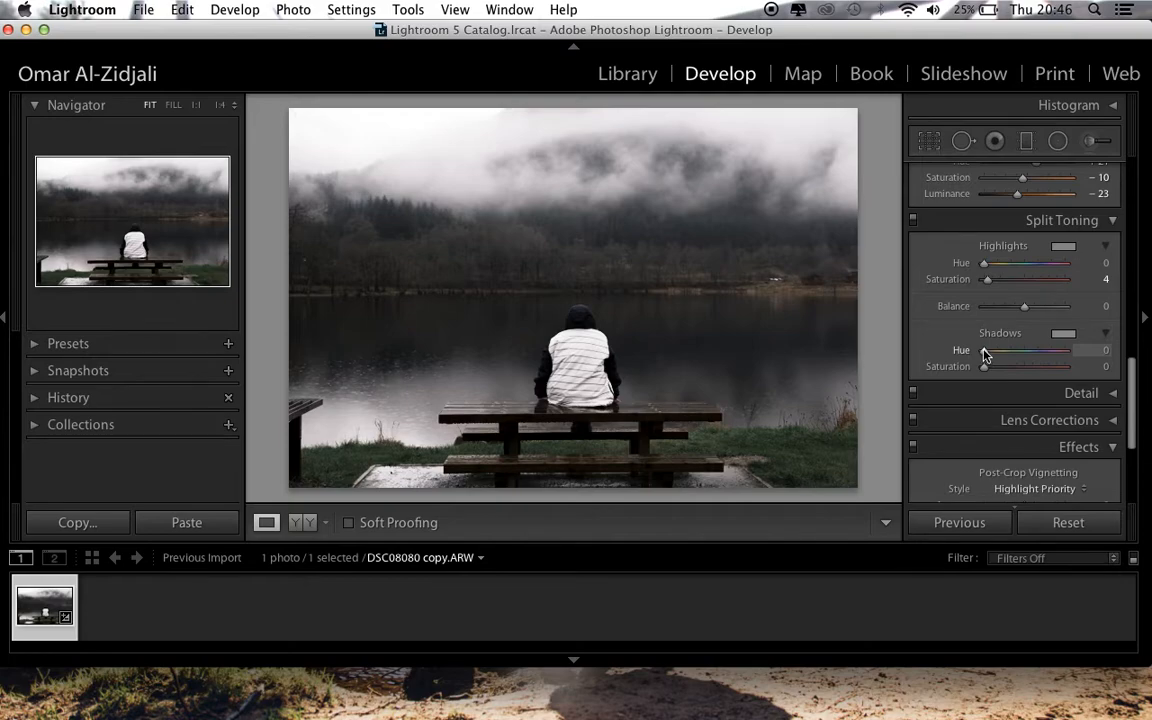
pyautogui.moveTo(984, 355); pyautogui.dragTo(1030, 359)
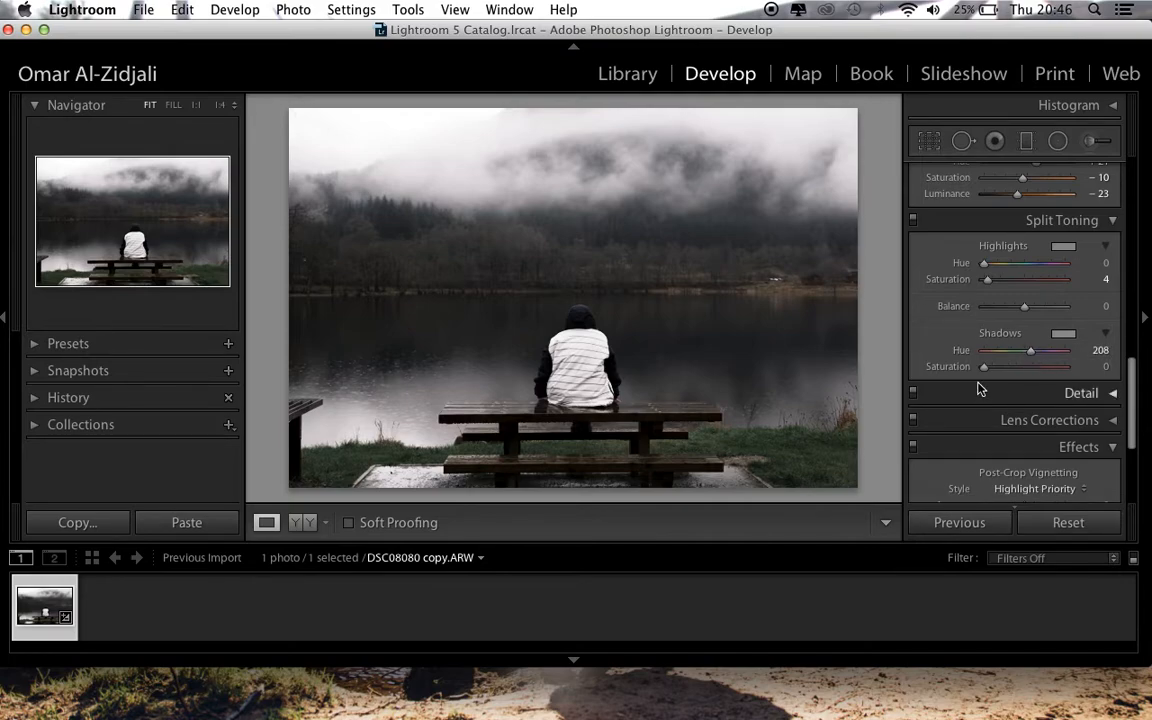
pyautogui.moveTo(983, 368); pyautogui.dragTo(987, 369)
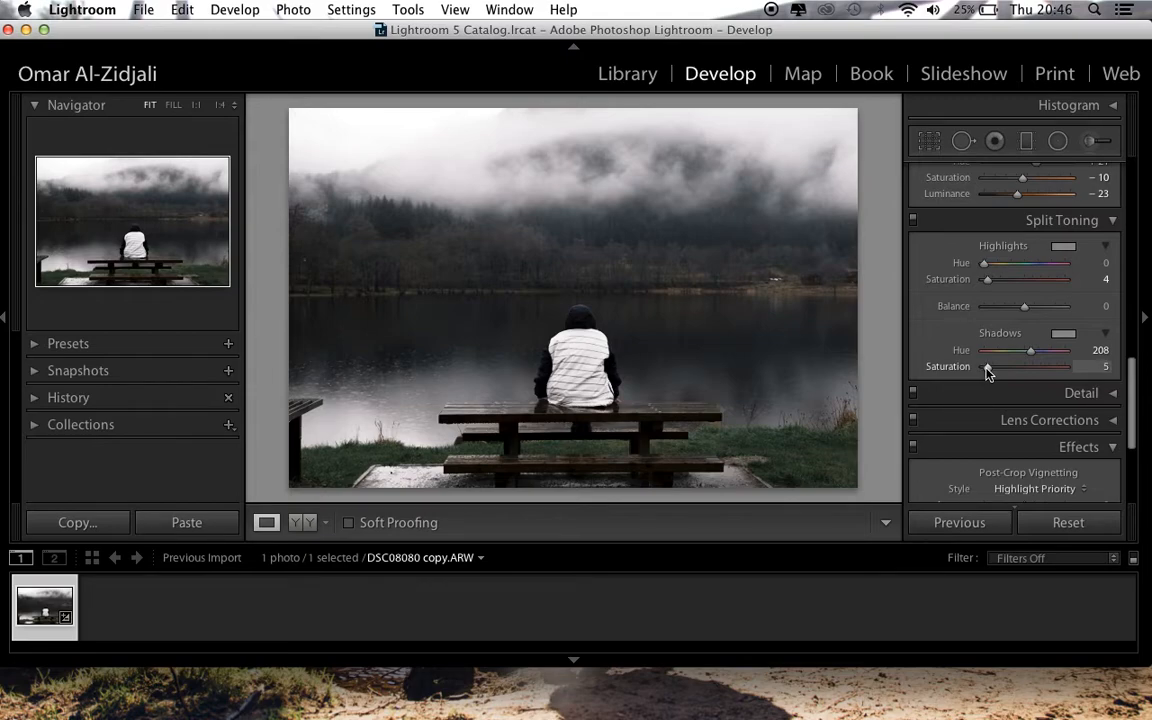
# Show the sharpening and noise reduction settings and inspect the misty sky and treeline at 1:1 before returning to the full view
pyautogui.scroll(-5, 1025, 378)
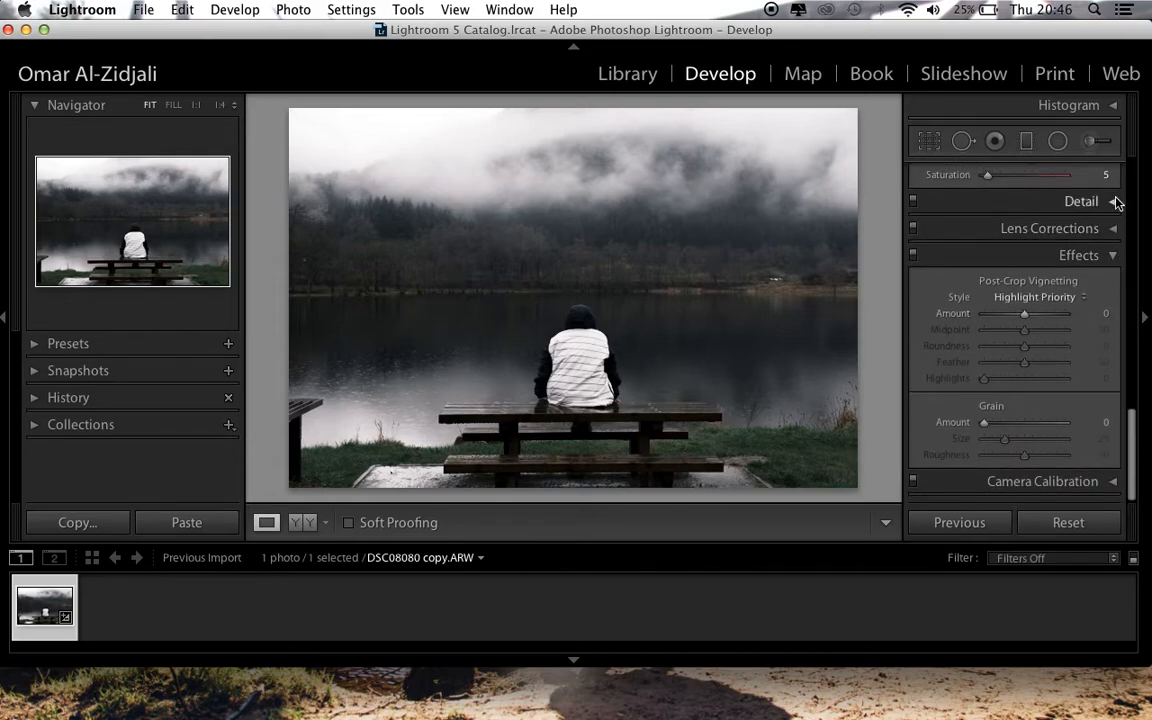
pyautogui.click(1116, 203)
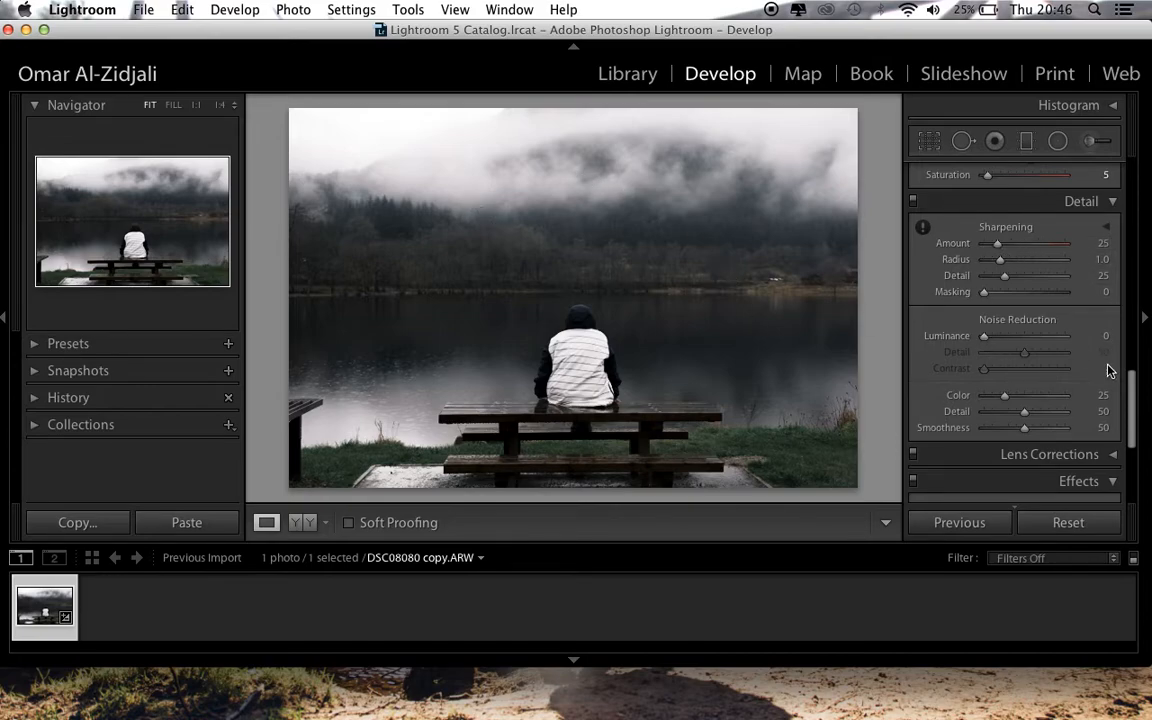
pyautogui.click(323, 137)
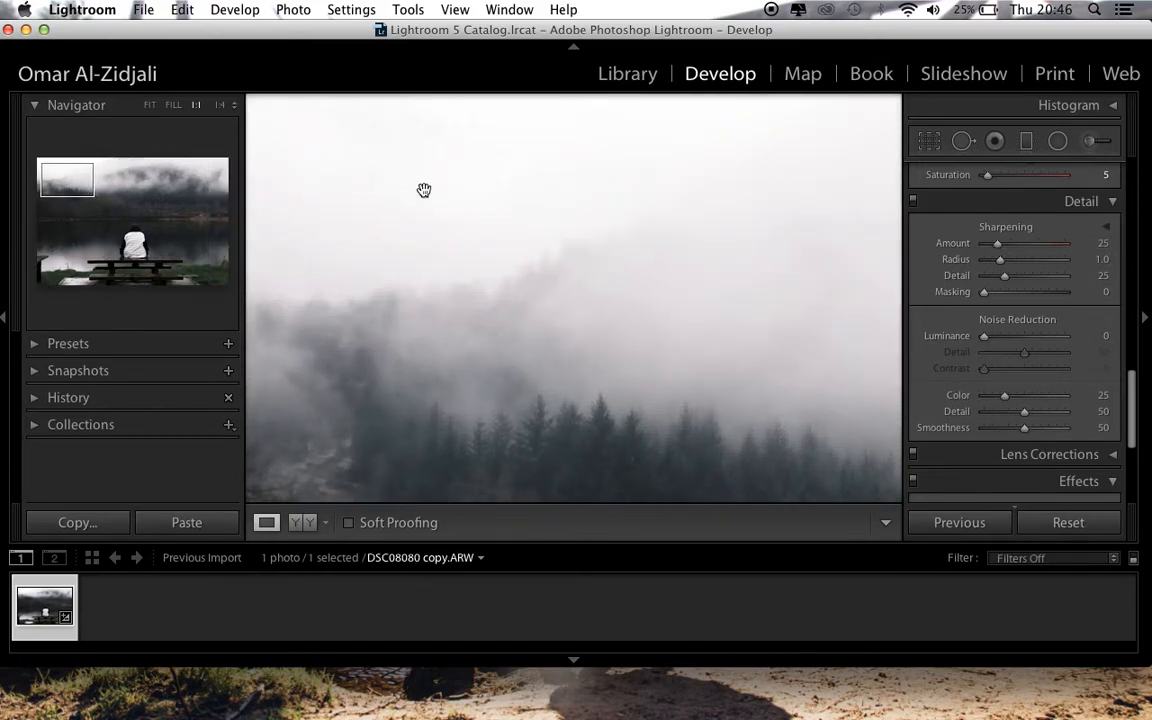
pyautogui.moveTo(396, 201); pyautogui.dragTo(526, 263)
pyautogui.click(526, 263)
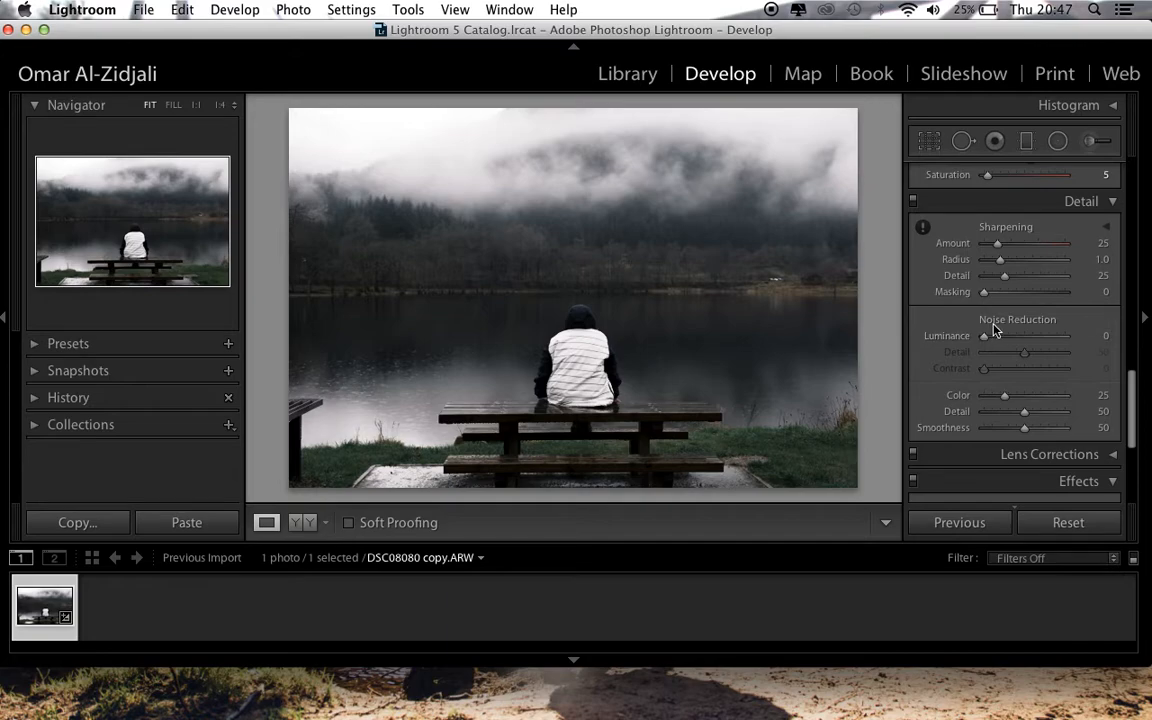
# Try lens vignetting Amounts of +24 and +90 on the photo and set the Amount back to 0
pyautogui.click(1113, 202)
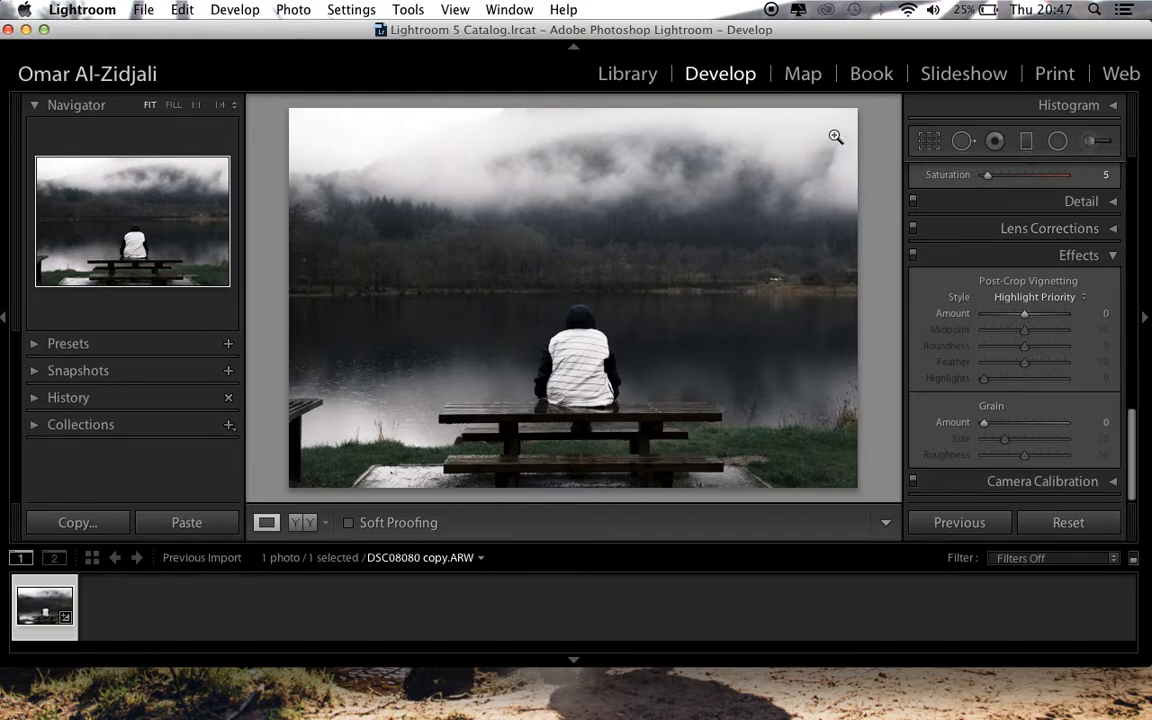
pyautogui.click(1114, 229)
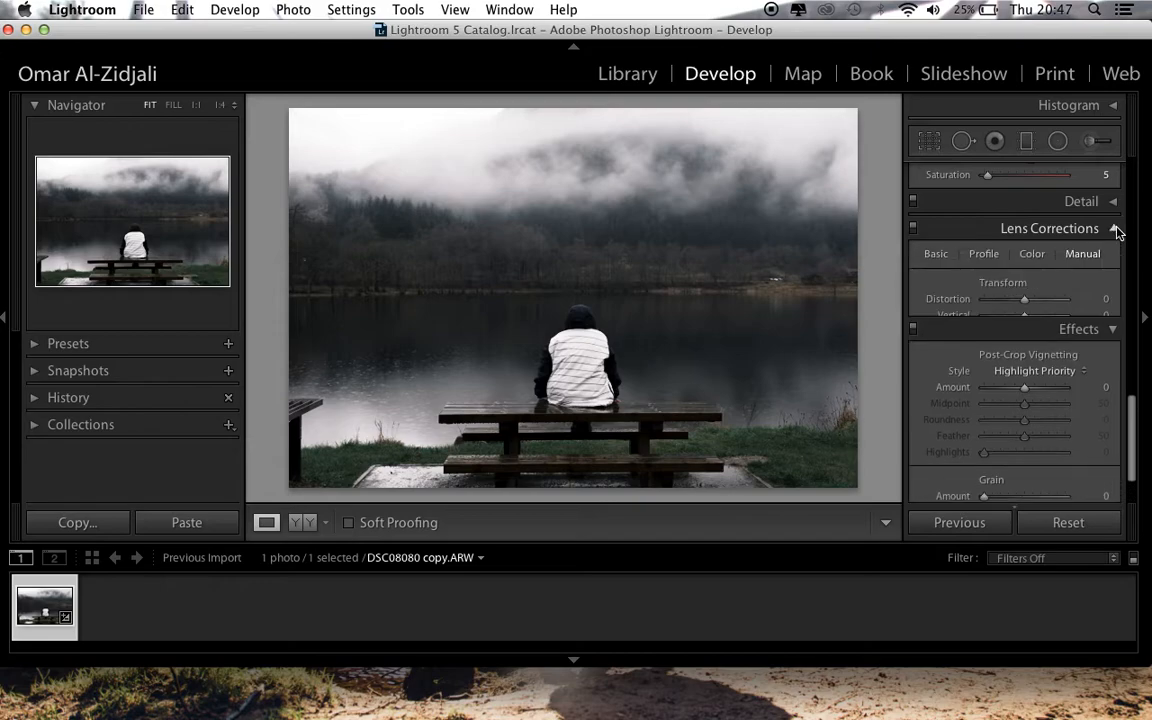
pyautogui.moveTo(1024, 447); pyautogui.dragTo(1035, 453)
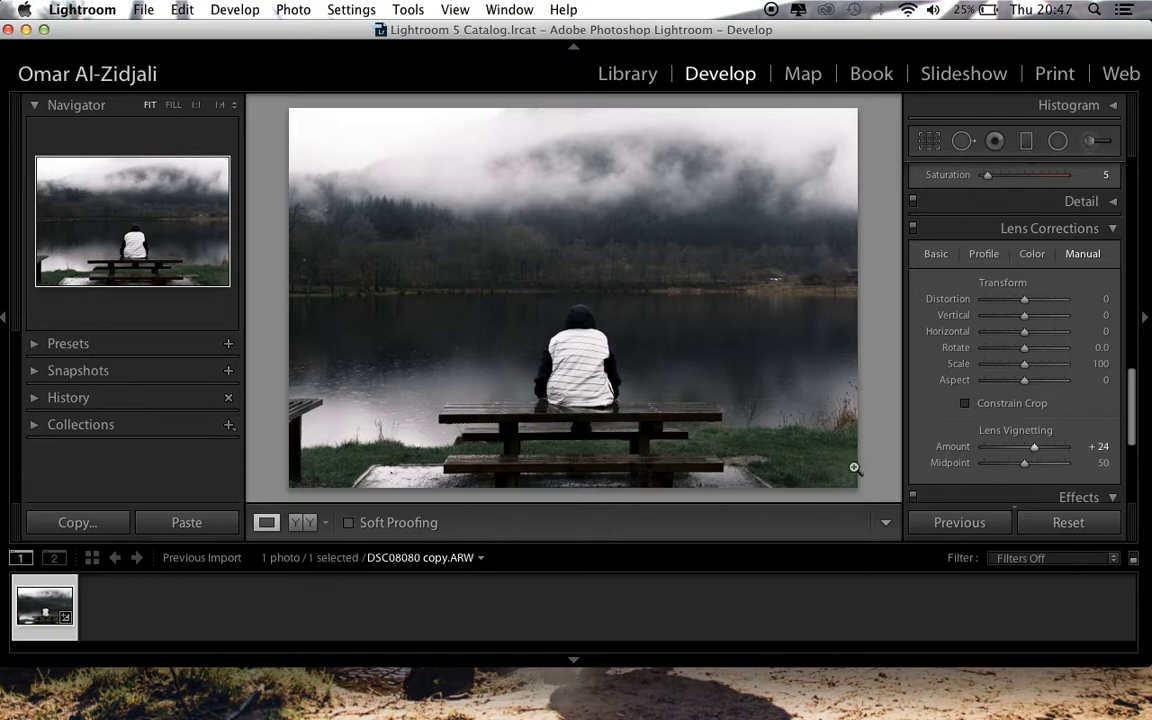
pyautogui.moveTo(1033, 452); pyautogui.dragTo(1062, 452)
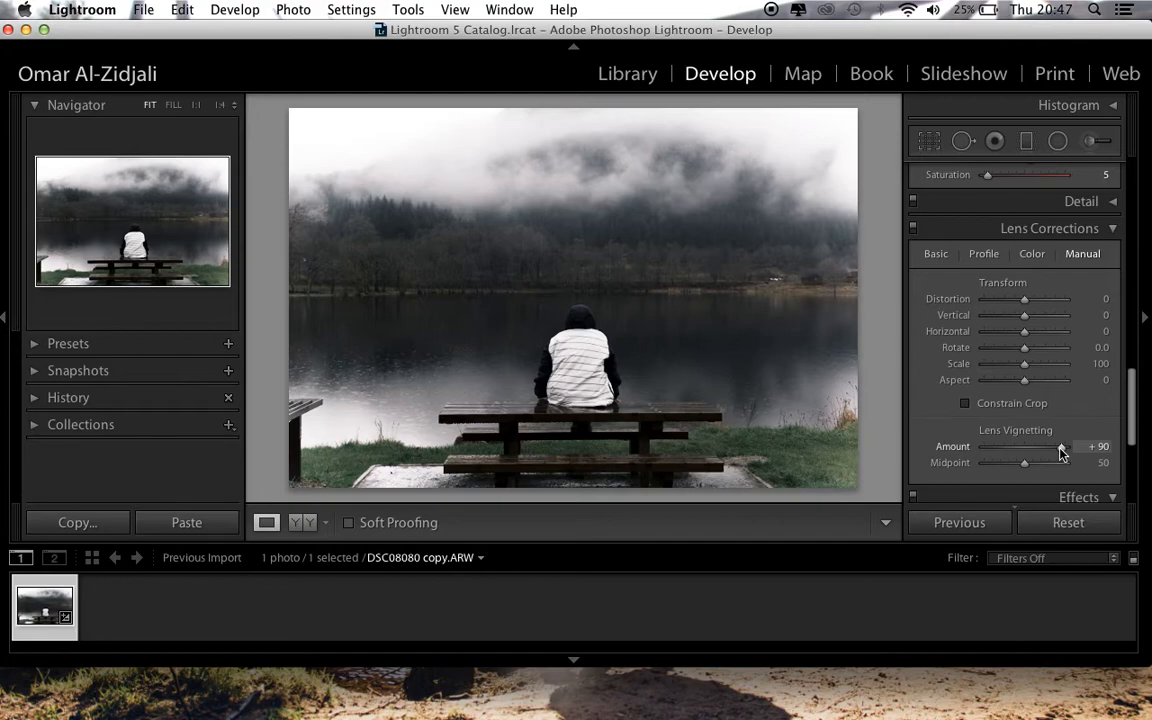
pyautogui.click(1099, 452)
pyautogui.write('0')
pyautogui.press('Return')
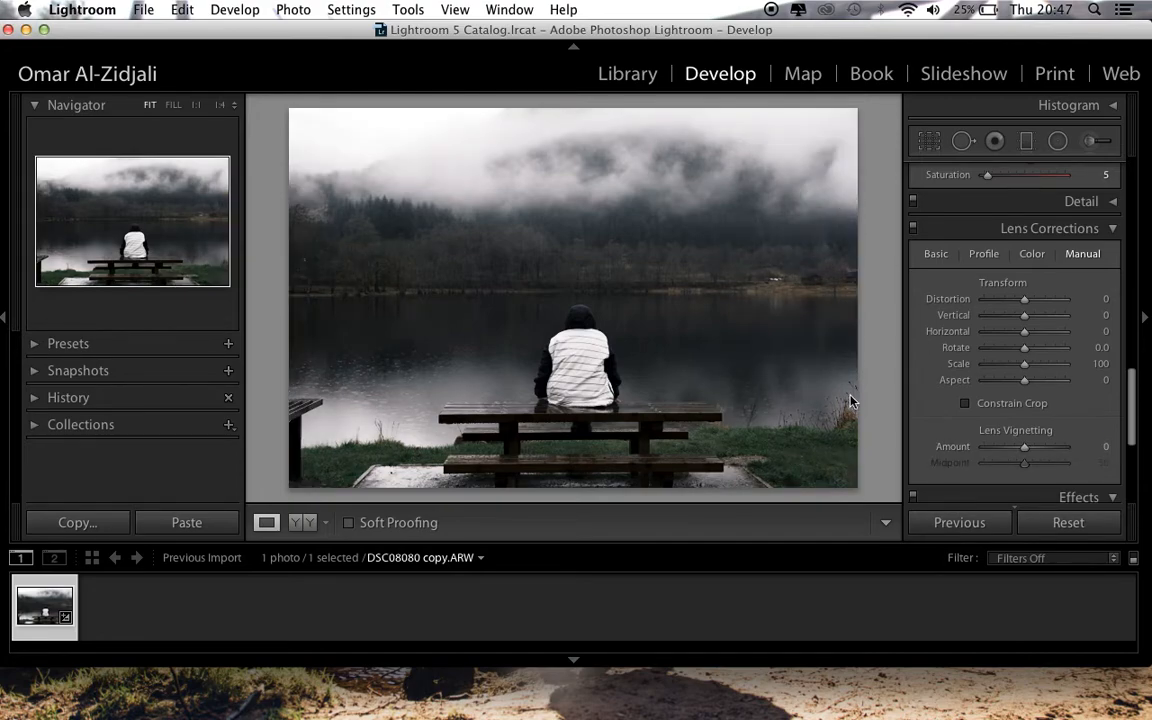
pyautogui.click(1010, 228)
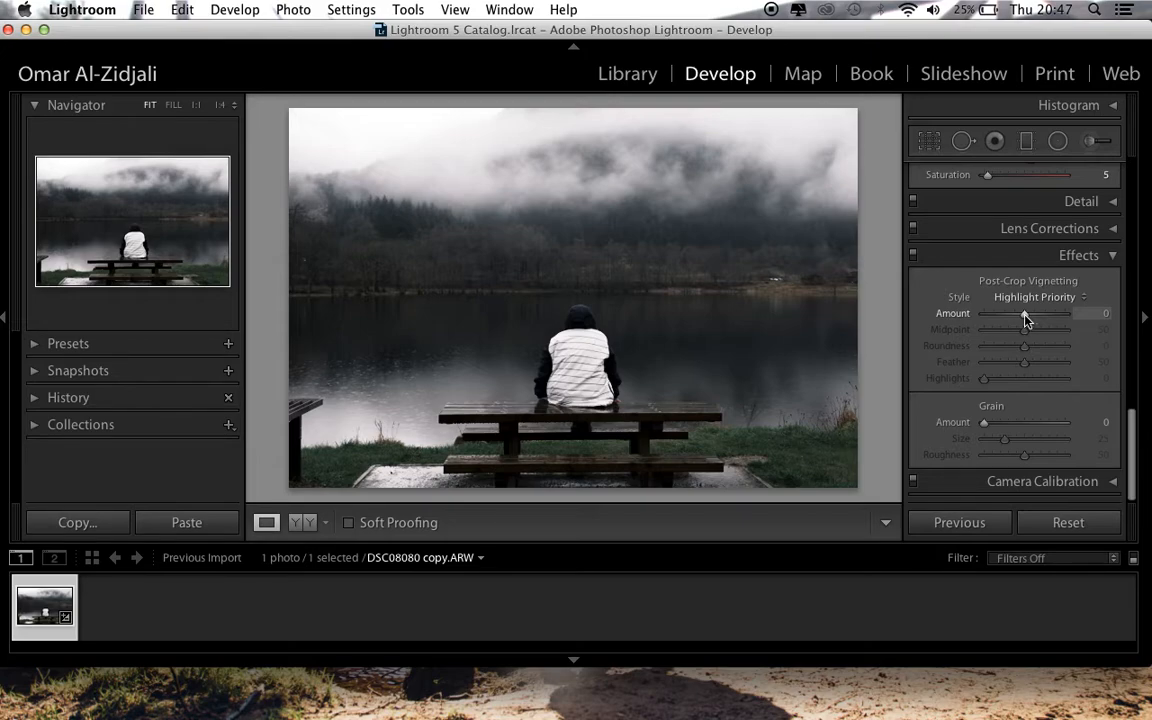
# Darken the photo's edges with a Highlight Priority post-crop vignette at an Amount of -20
pyautogui.moveTo(1025, 318); pyautogui.dragTo(1018, 318)
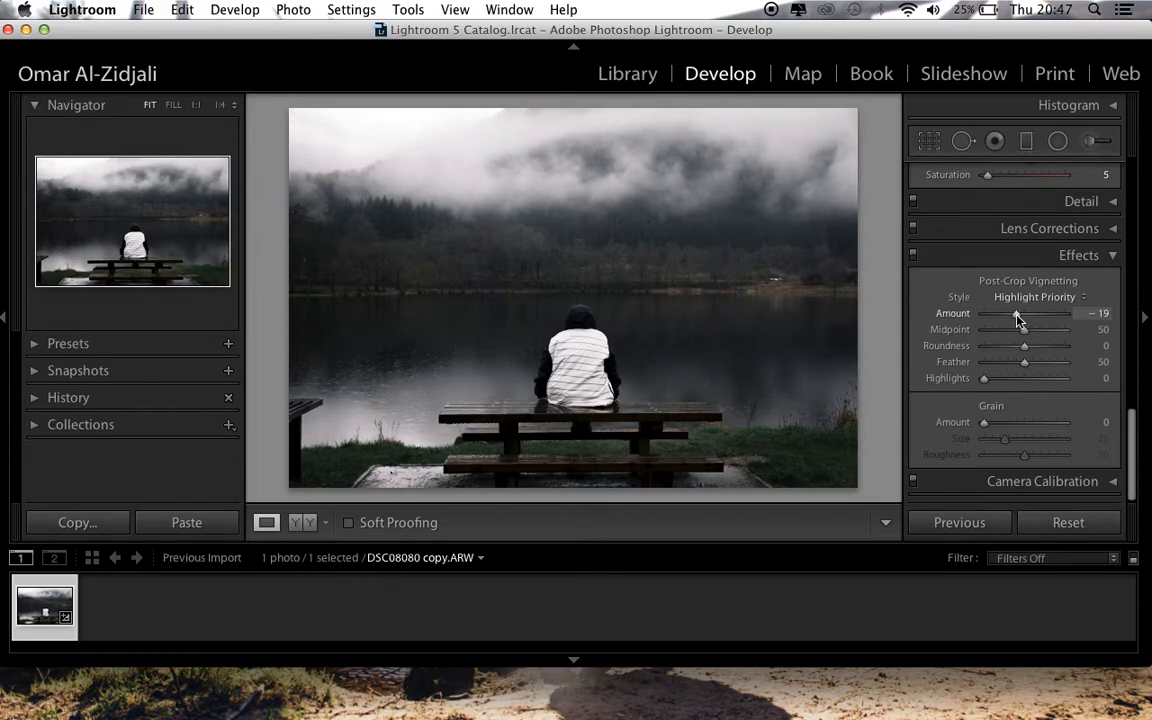
pyautogui.click(1098, 313)
pyautogui.write('-20')
pyautogui.press('Return')
# Set the split toning Shadows to Hue 213 and Saturation 8
pyautogui.scroll(5, 1021, 344)
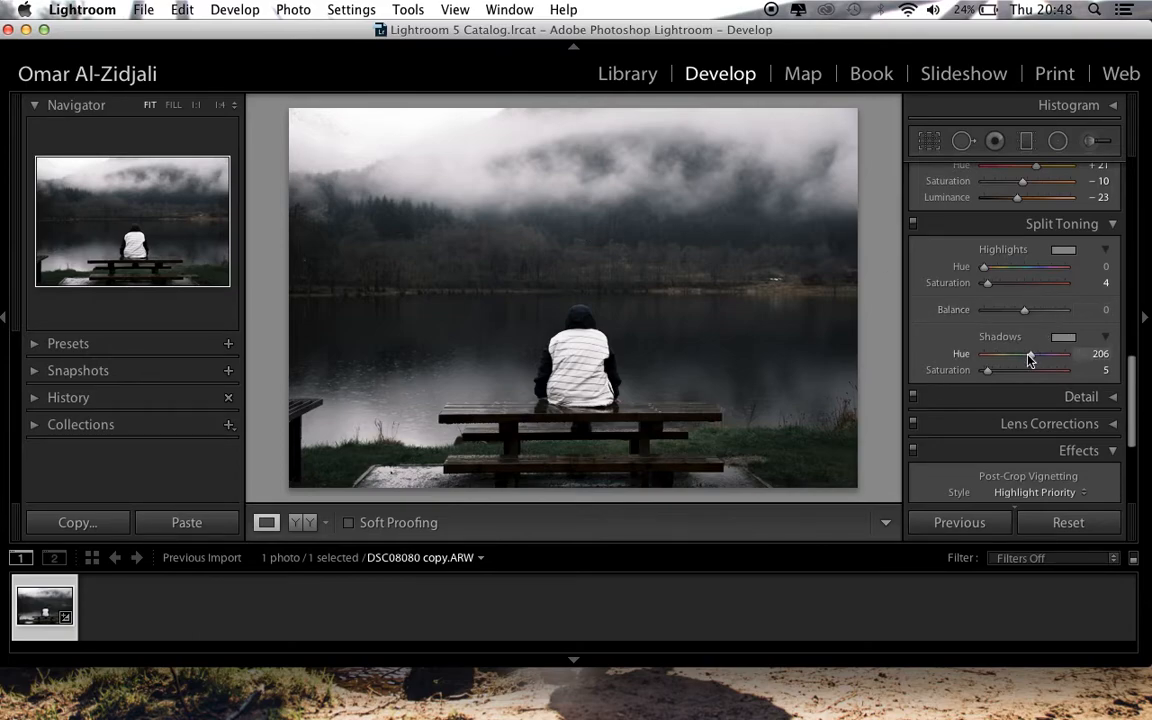
pyautogui.moveTo(1029, 353); pyautogui.dragTo(1033, 360)
pyautogui.press('Down')
pyautogui.press('Down')
pyautogui.press('Down')
pyautogui.press('Down')
pyautogui.press('Down')
pyautogui.press('Down')
pyautogui.press('Down')
pyautogui.press('Down')
pyautogui.press('Down')
pyautogui.press('Up')
pyautogui.press('Up')
pyautogui.press('Up')
pyautogui.press('Up')
pyautogui.press('Up')
pyautogui.press('Up')
pyautogui.moveTo(988, 372); pyautogui.dragTo(990, 376)
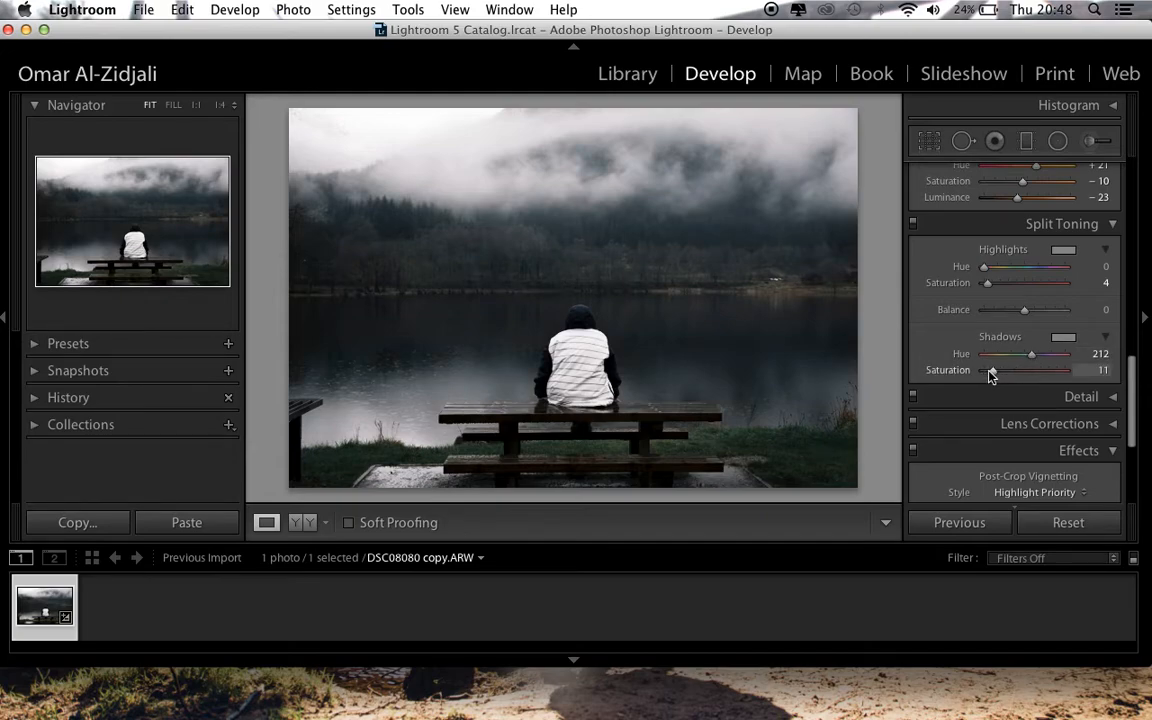
pyautogui.click(1101, 371)
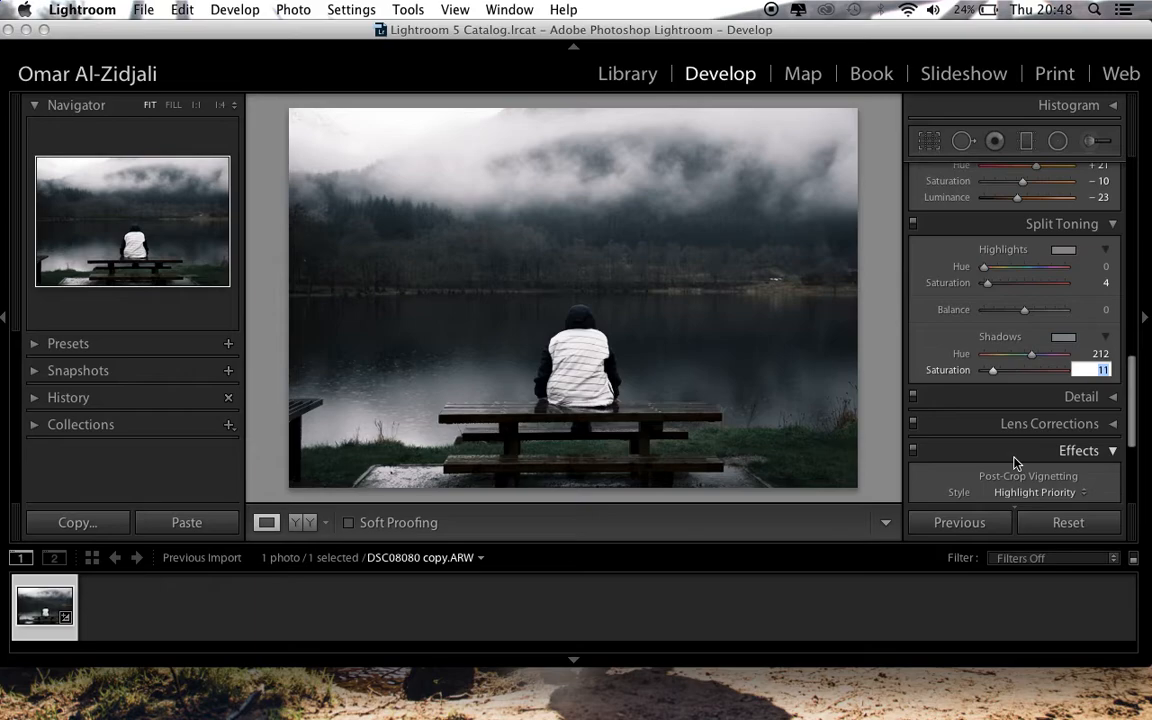
pyautogui.write('8')
pyautogui.press('Return')
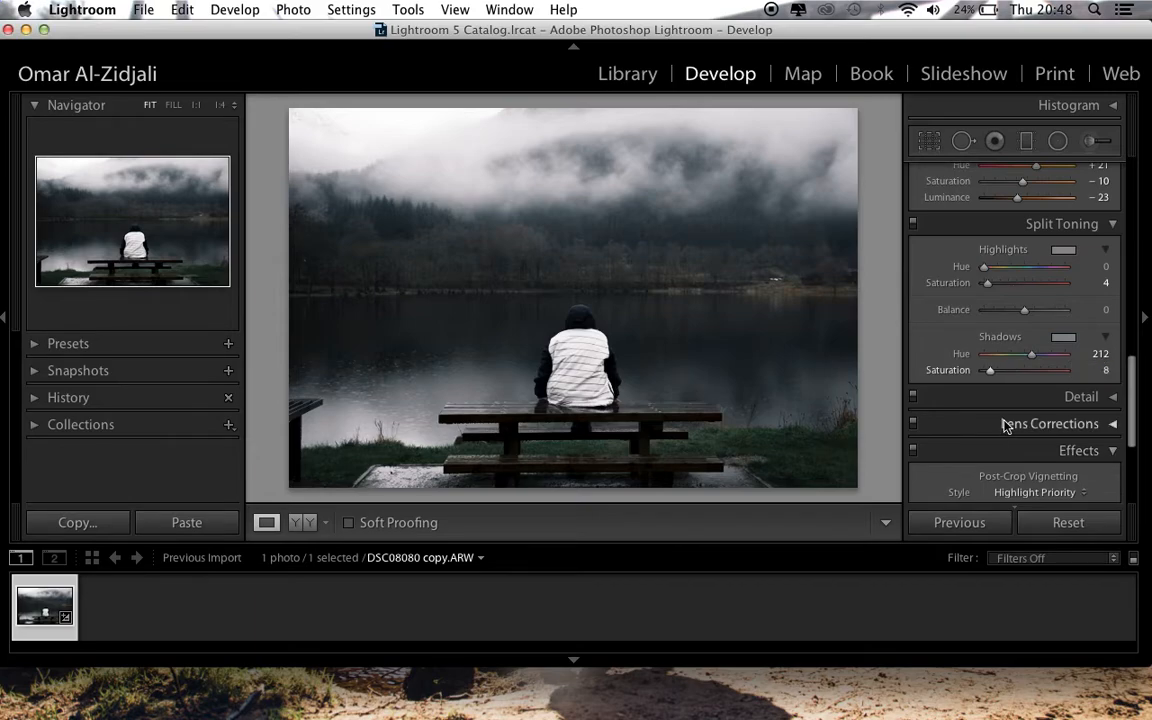
pyautogui.moveTo(1034, 360); pyautogui.dragTo(1033, 360)
# Lower the photo's overall Saturation in the Basic adjustments to -22
pyautogui.scroll(10, 1037, 381)
pyautogui.scroll(-2, 1036, 380)
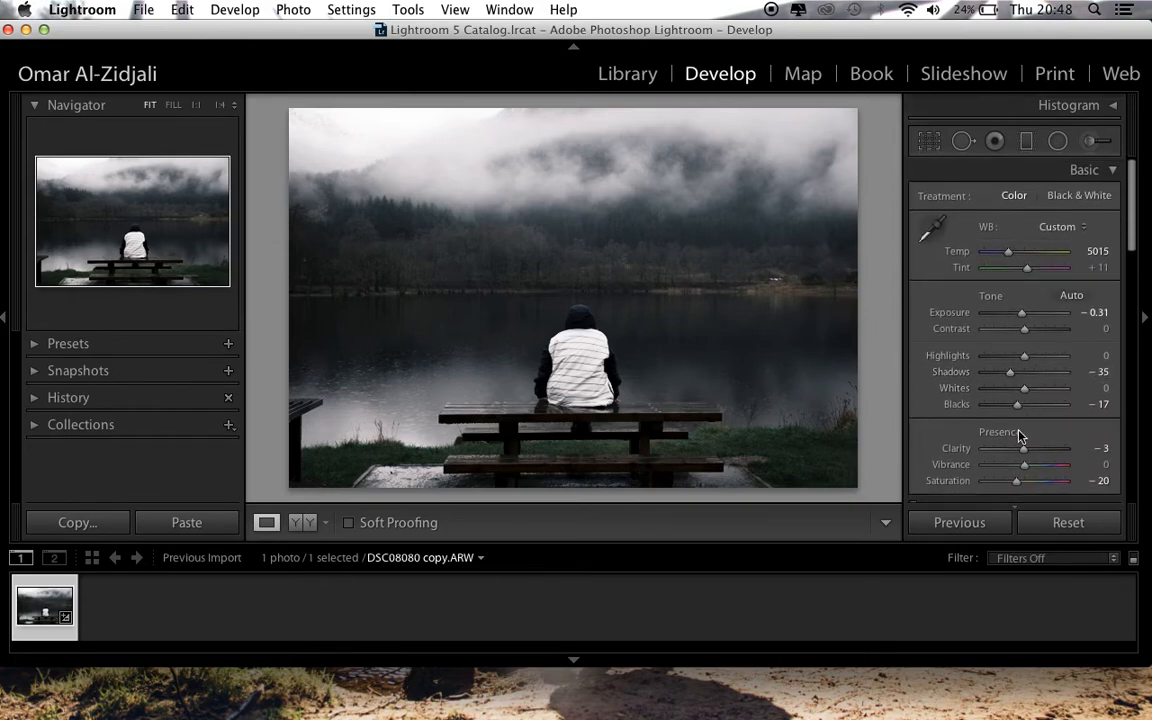
pyautogui.scroll(-1, 1021, 435)
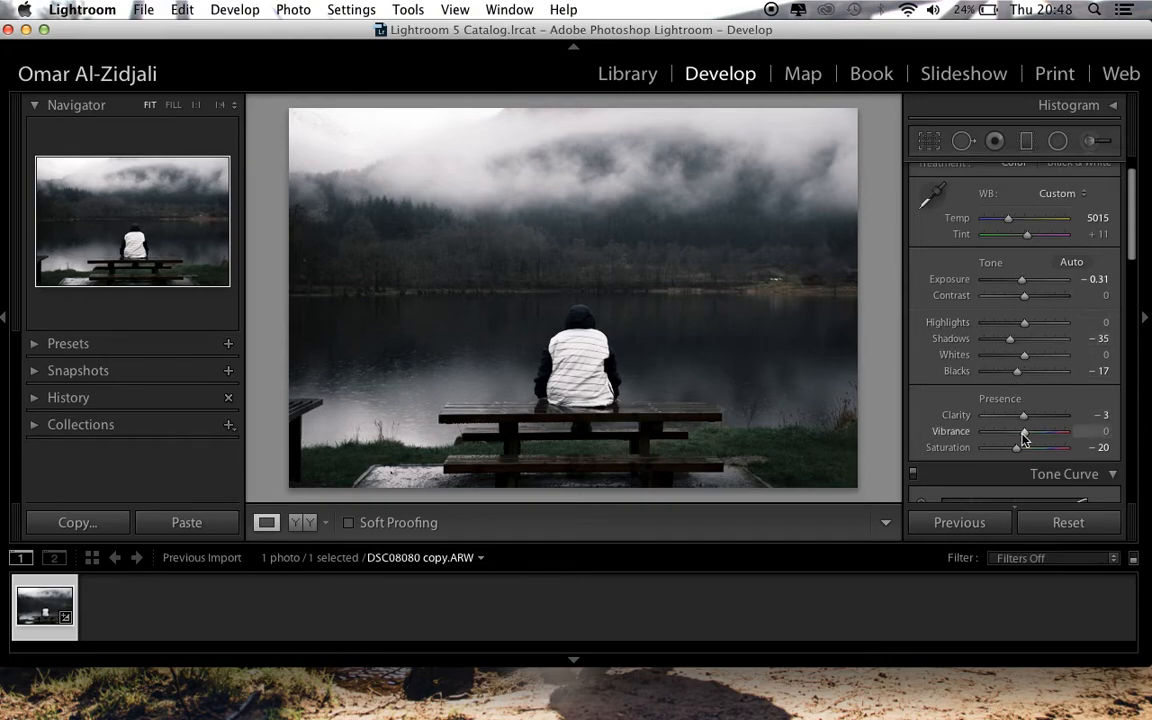
pyautogui.moveTo(1016, 449)
pyautogui.mouseDown()
pyautogui.moveTo(960, 449)
pyautogui.moveTo(1069, 452)
pyautogui.moveTo(944, 463)
pyautogui.moveTo(1111, 455)
pyautogui.moveTo(918, 463)
pyautogui.moveTo(1016, 452)
pyautogui.mouseUp()
# Review the tone curve, orange colour, split toning and vignette settings applied to the photo
pyautogui.scroll(-15, 1000, 390)
pyautogui.scroll(5, 977, 396)
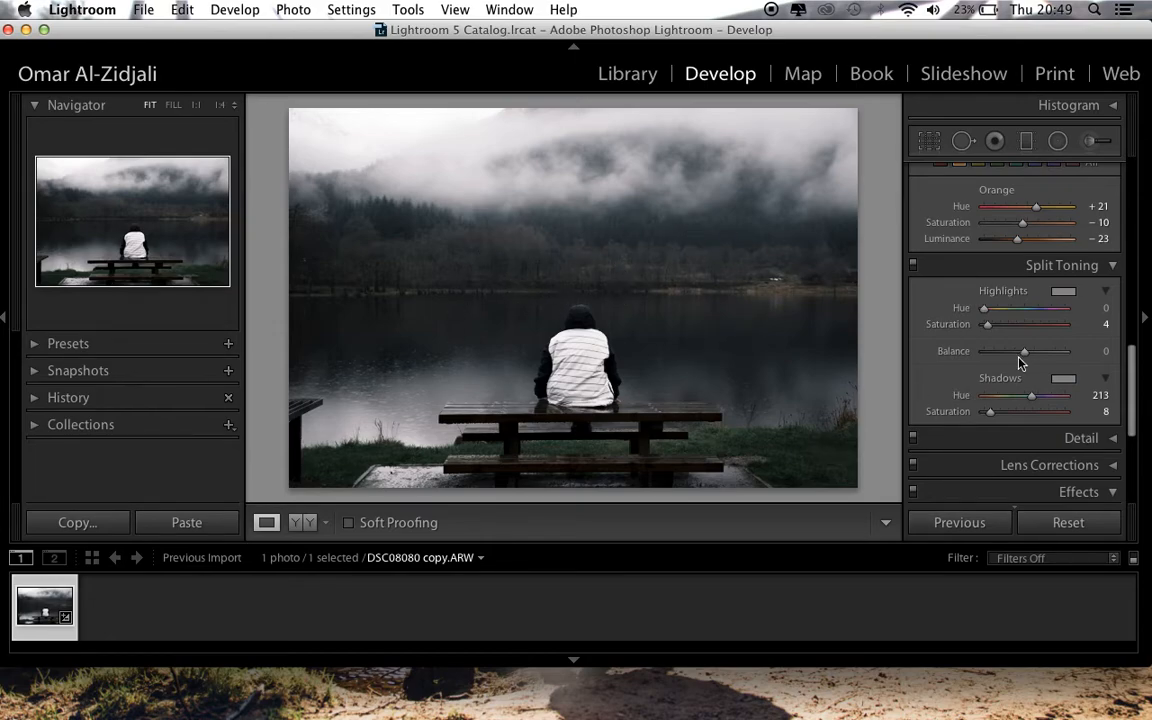
pyautogui.scroll(10, 998, 336)
pyautogui.scroll(-8, 998, 336)
pyautogui.scroll(-3, 998, 336)
pyautogui.scroll(4, 998, 336)
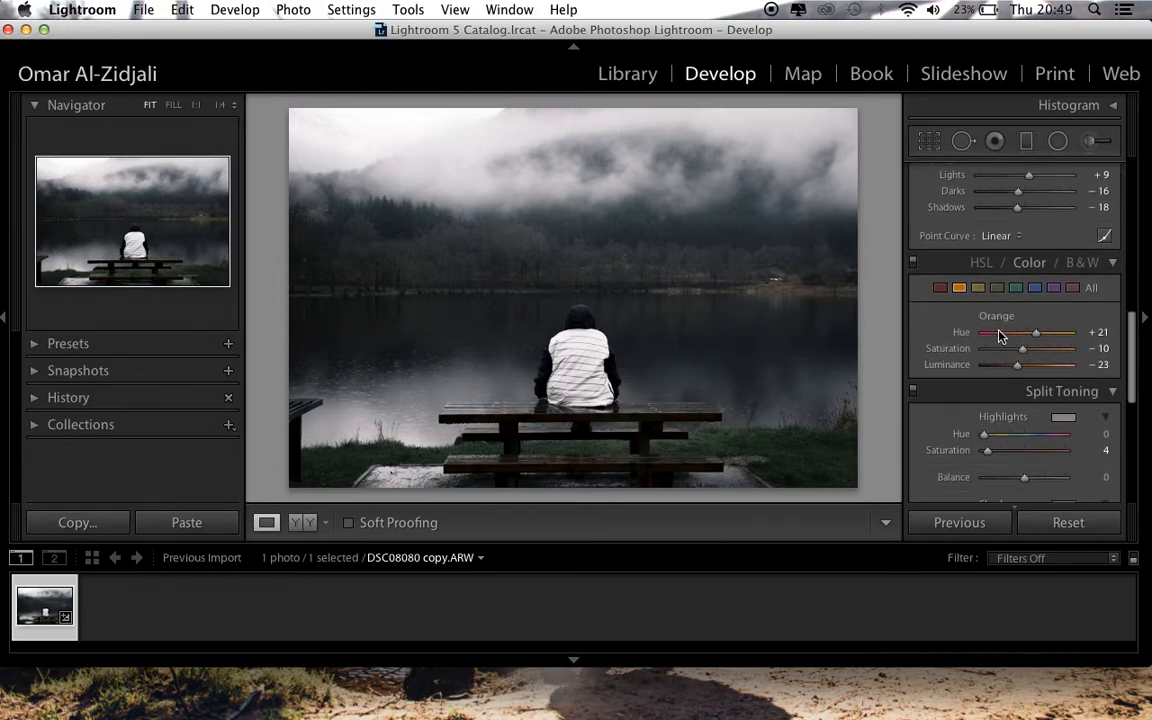
pyautogui.scroll(-8, 998, 336)
pyautogui.scroll(1, 998, 336)
pyautogui.scroll(-5, 998, 336)
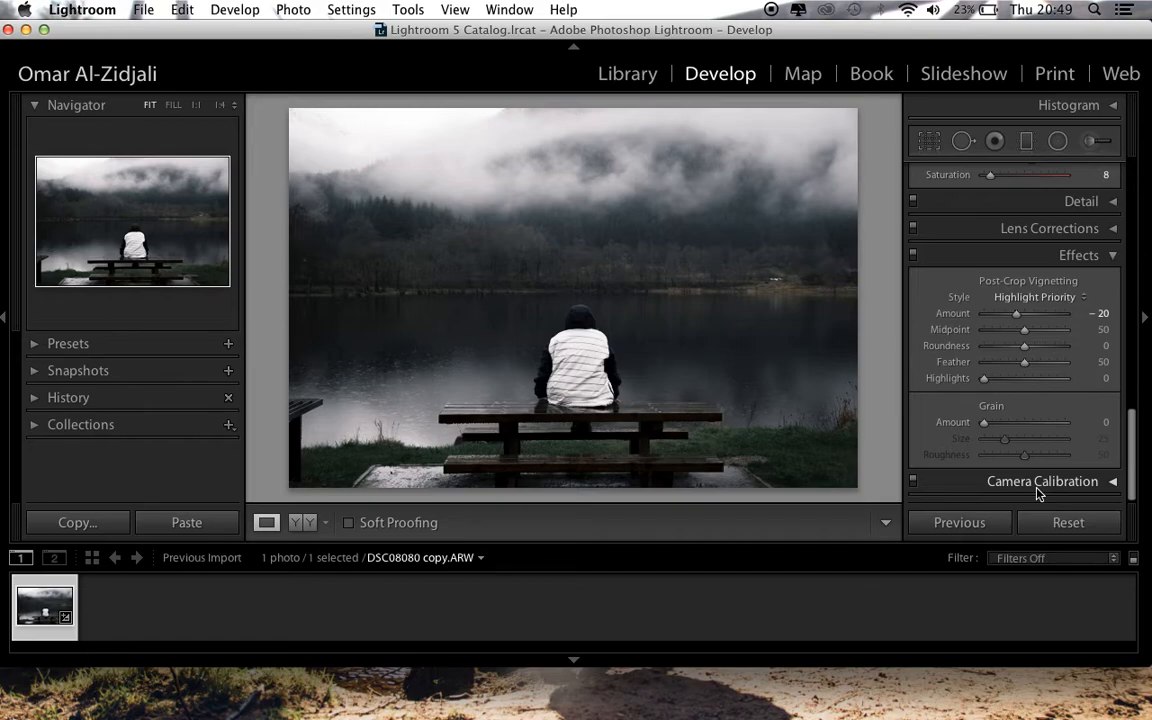
# Set the split toning Shadows Hue to 222
pyautogui.scroll(6, 1052, 363)
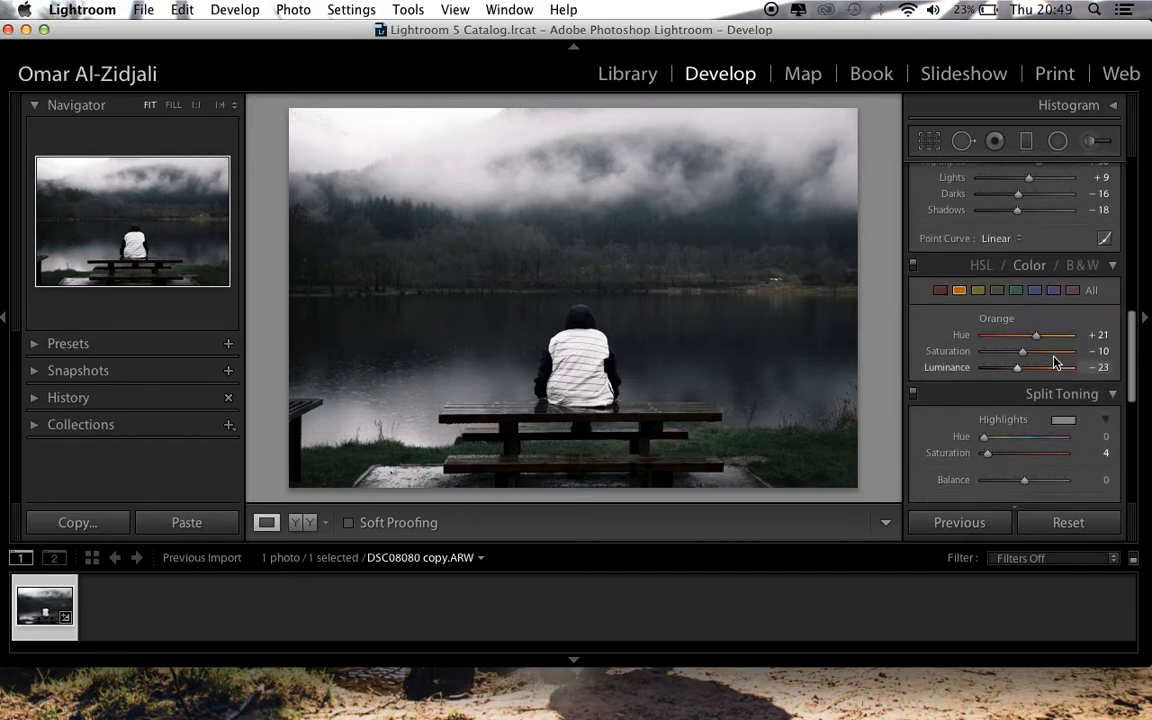
pyautogui.scroll(-3, 1052, 363)
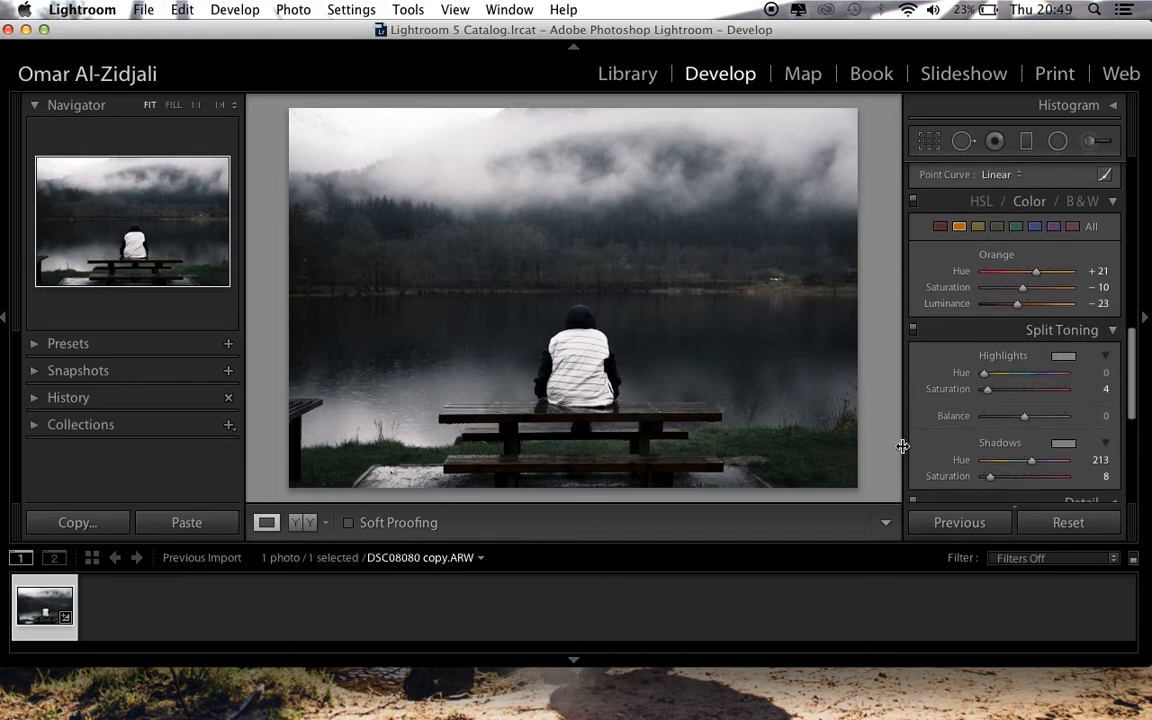
pyautogui.moveTo(1033, 469); pyautogui.dragTo(1036, 469)
# Compare the edit with the original photo by repeatedly resetting all adjustments and undoing each reset
pyautogui.click(1045, 523)
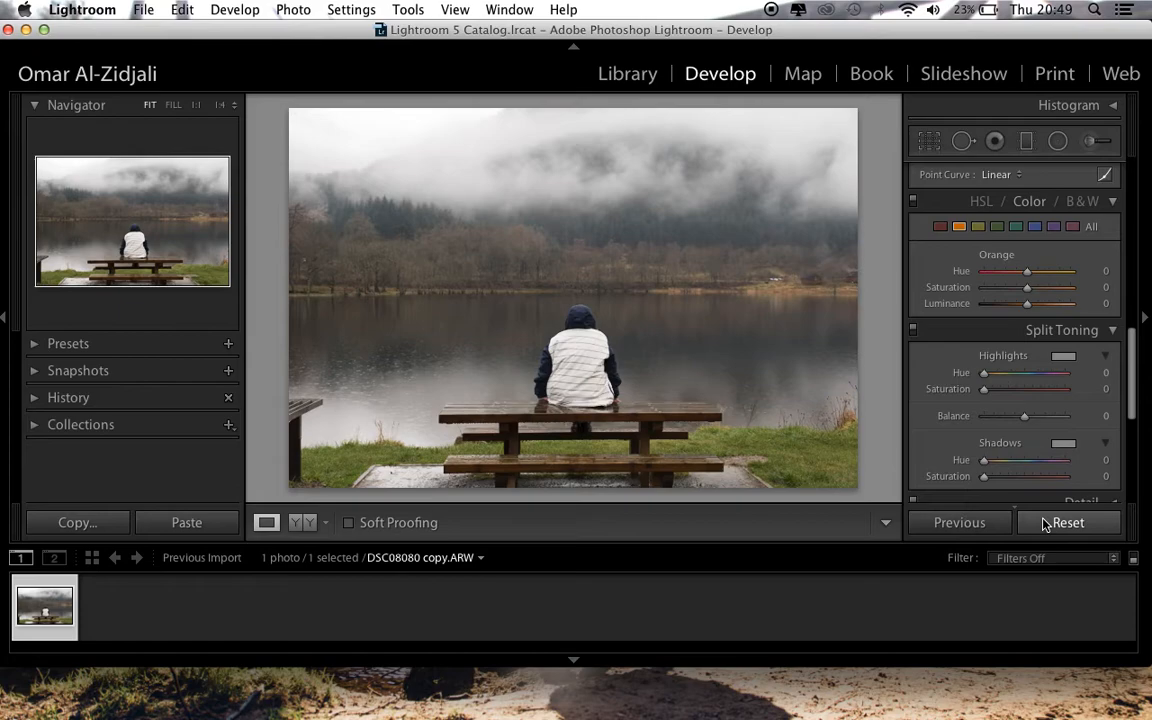
pyautogui.press('super+z')
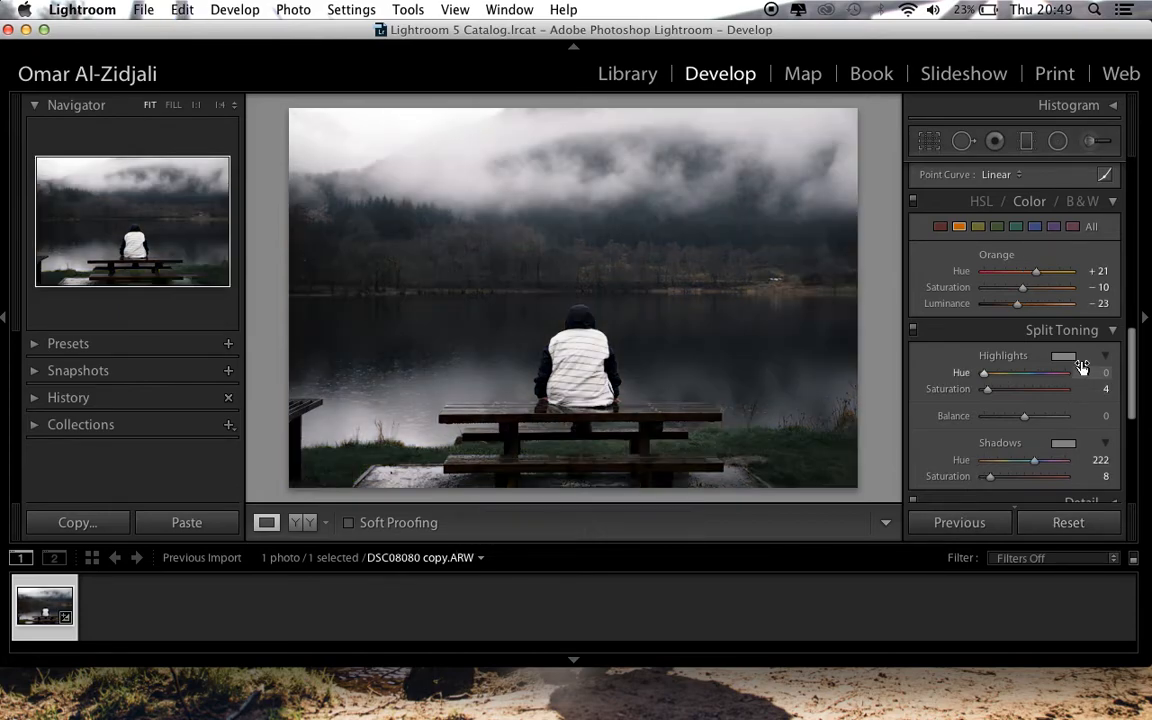
pyautogui.scroll(10, 1044, 368)
pyautogui.scroll(3, 1044, 366)
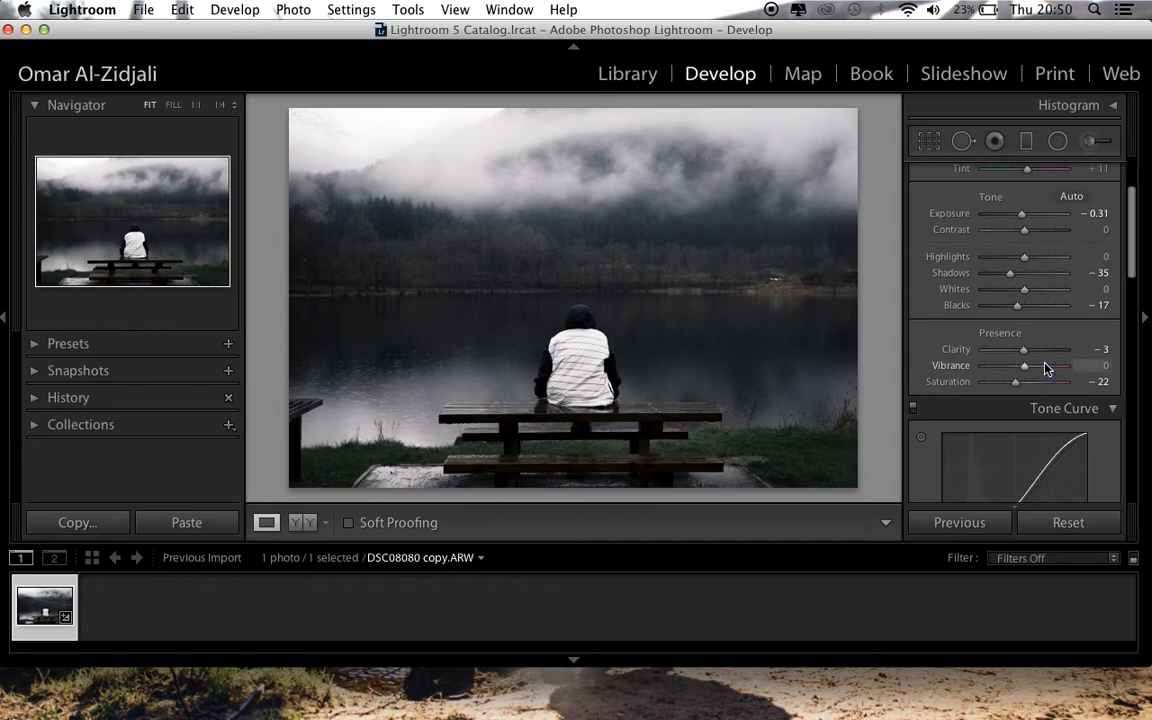
pyautogui.scroll(-6, 1044, 368)
pyautogui.click(1065, 527)
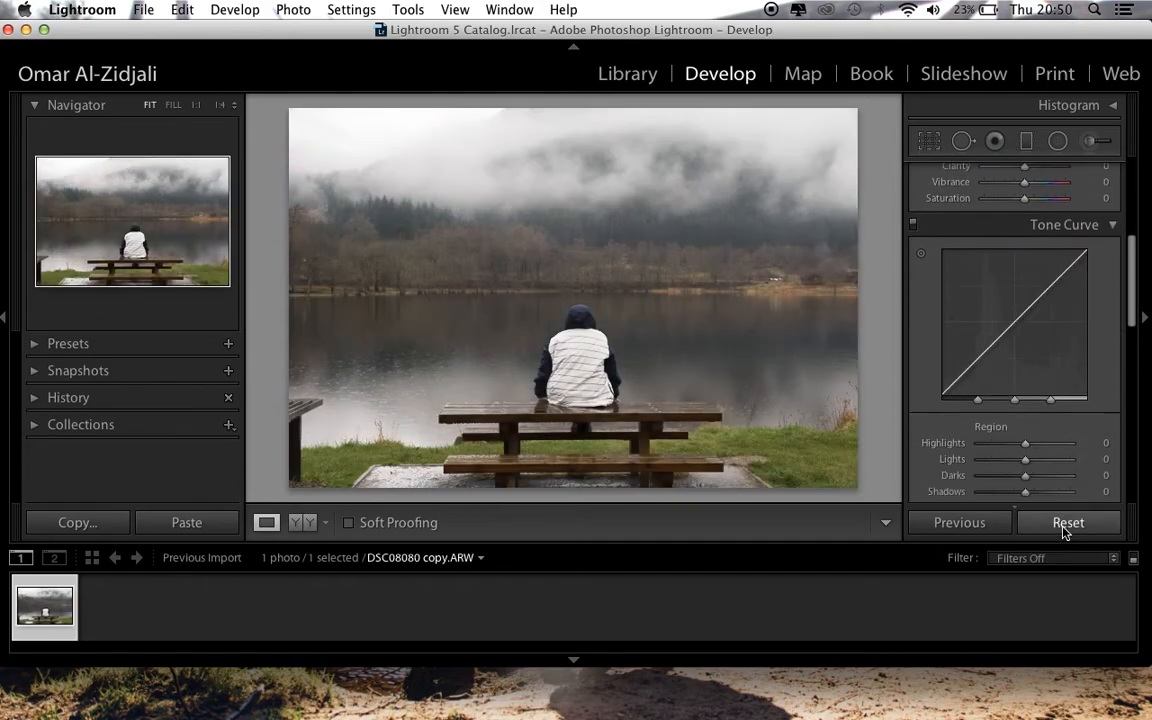
pyautogui.press('super+z')
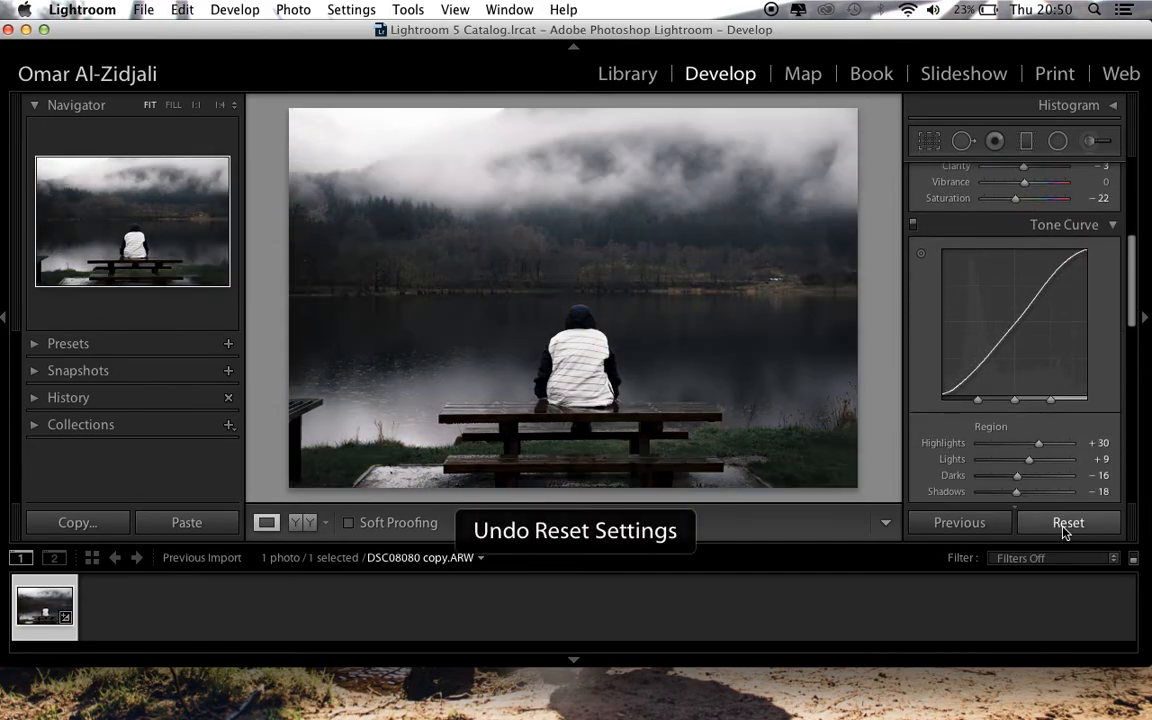
pyautogui.click(1068, 527)
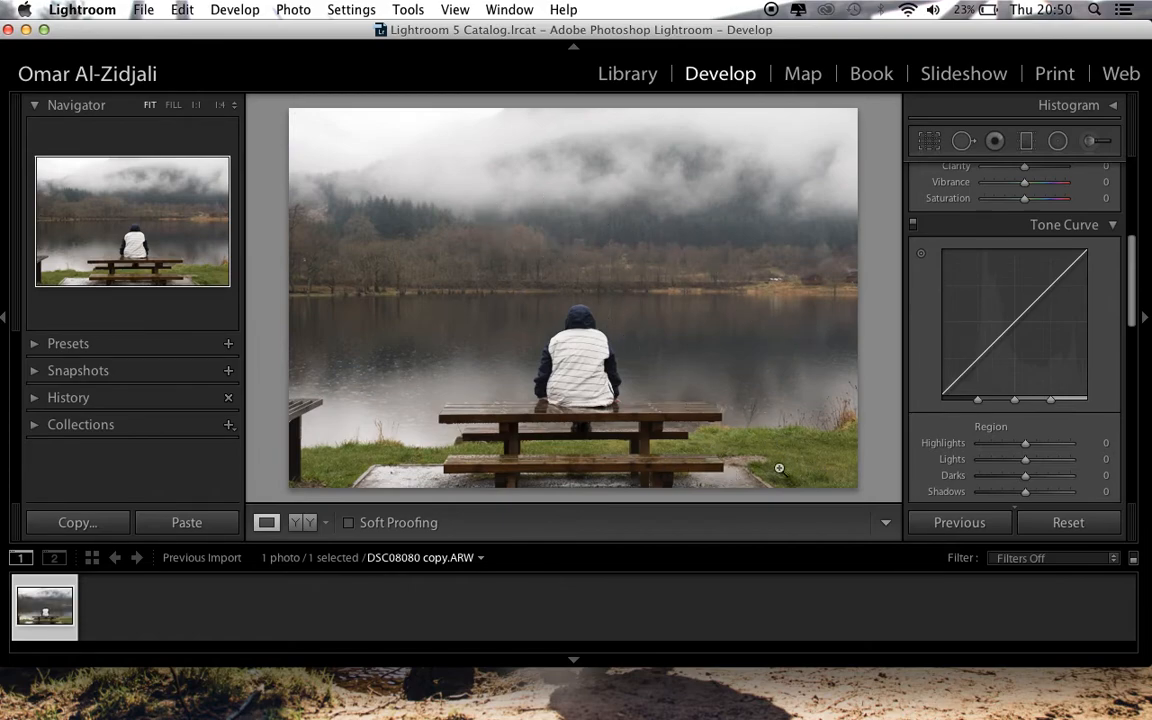
pyautogui.press('super+z')
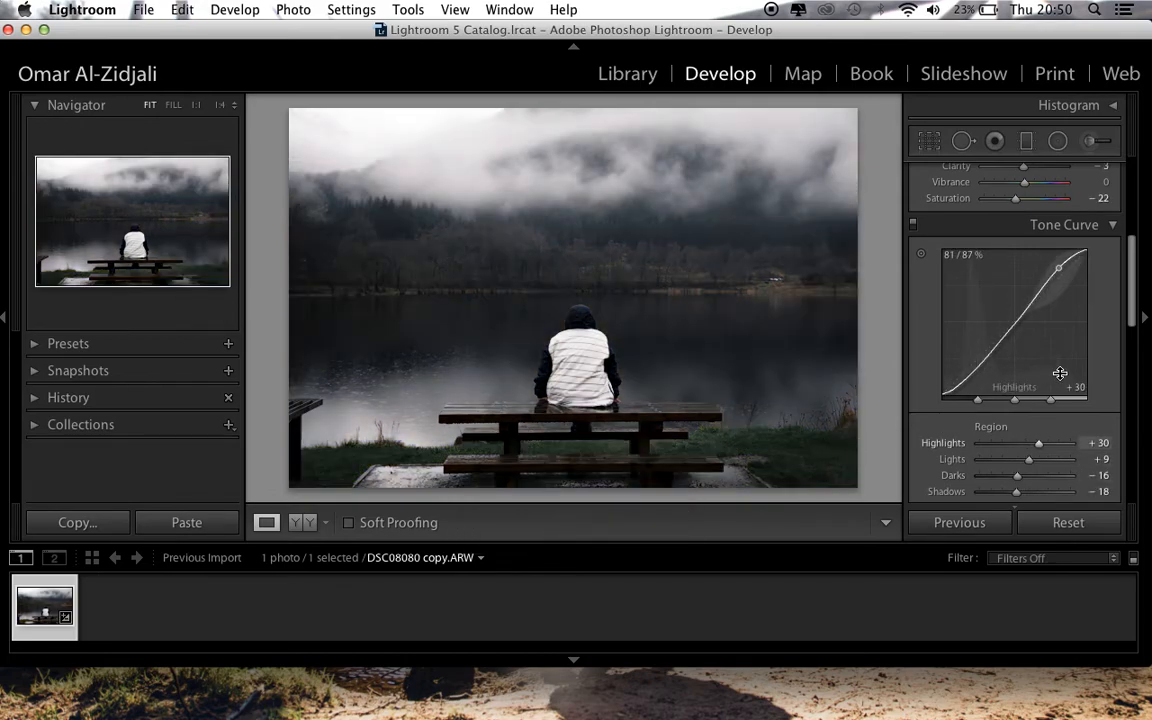
# Set the overall Saturation to -9 and compare with the original by resetting the photo and undoing the reset
pyautogui.scroll(5, 1060, 377)
pyautogui.scroll(-1, 1060, 385)
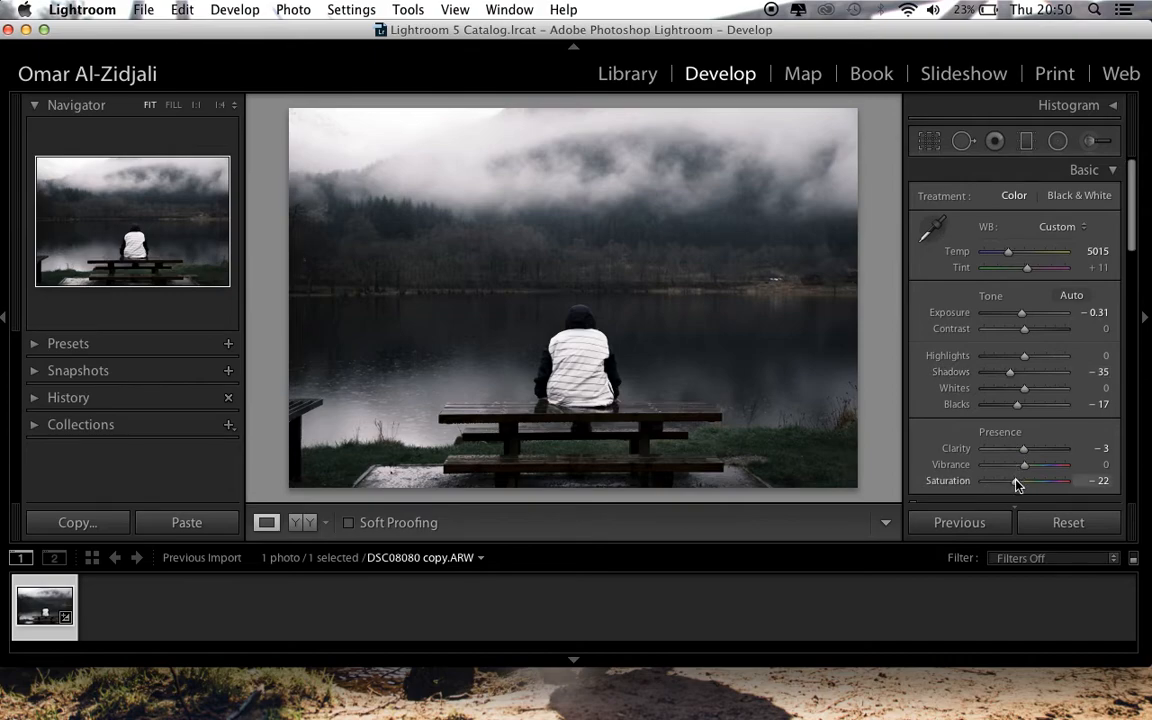
pyautogui.moveTo(1016, 481); pyautogui.dragTo(1022, 485)
pyautogui.click(1067, 522)
pyautogui.press('super+z')
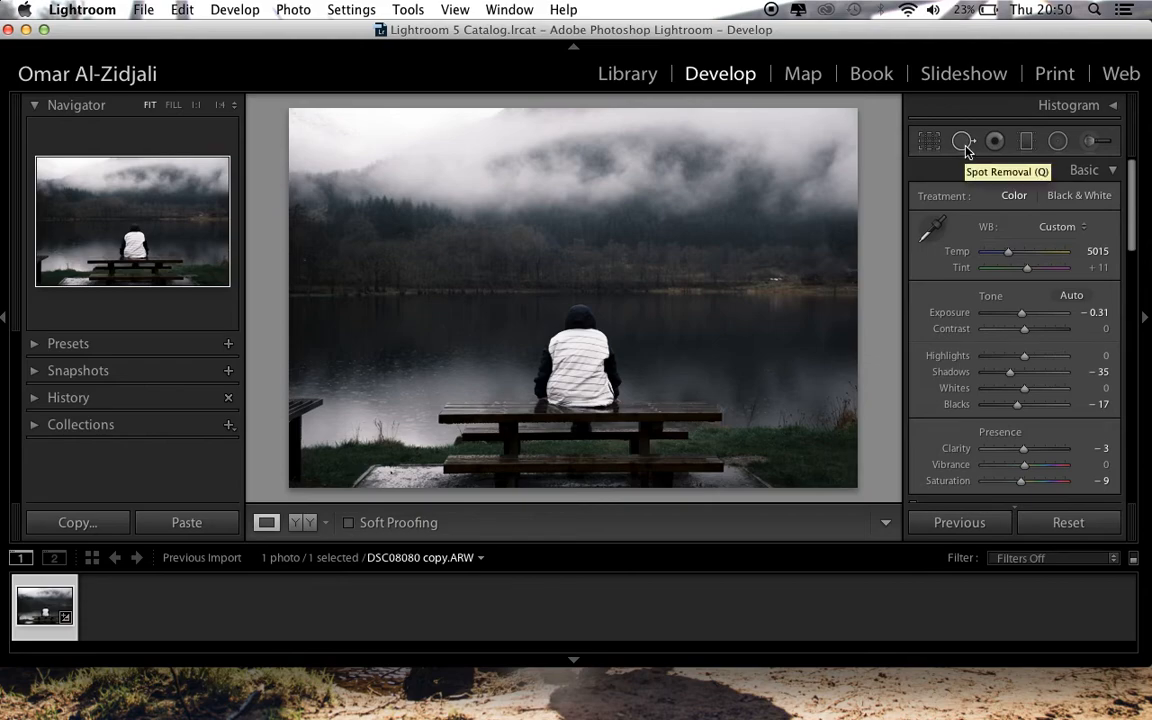
# Show and close the crop overlay, and review the photo's adjustments from the Basic settings through to Effects
pyautogui.click(932, 145)
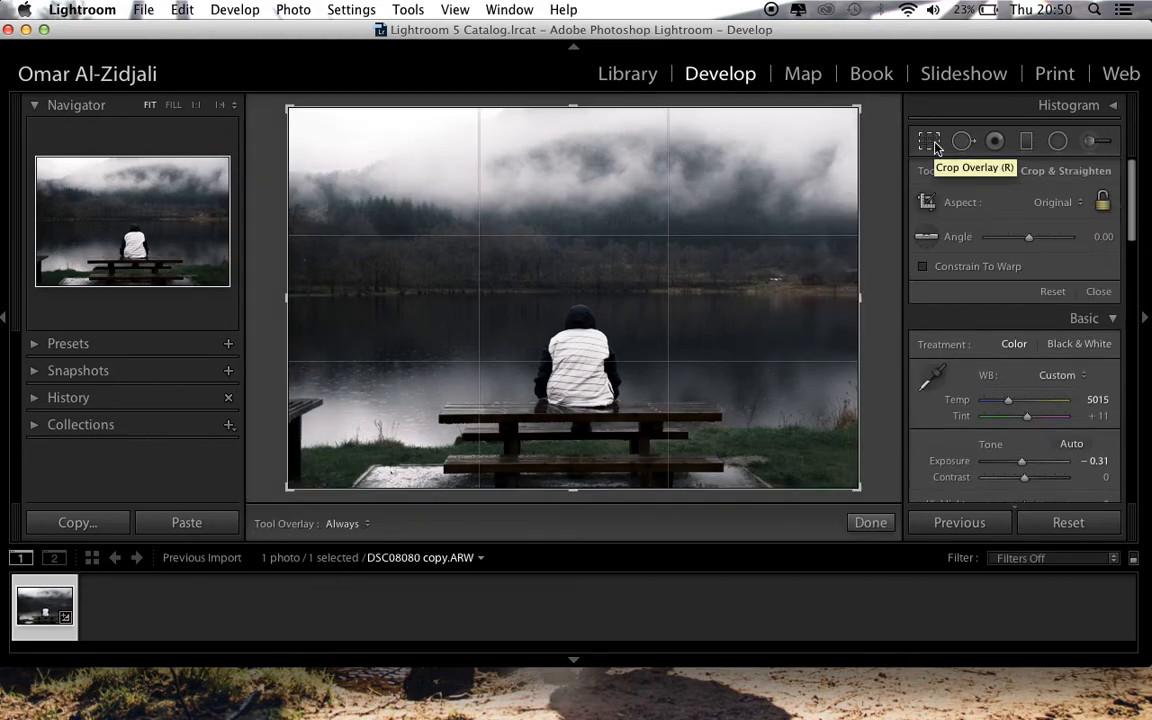
pyautogui.click(932, 145)
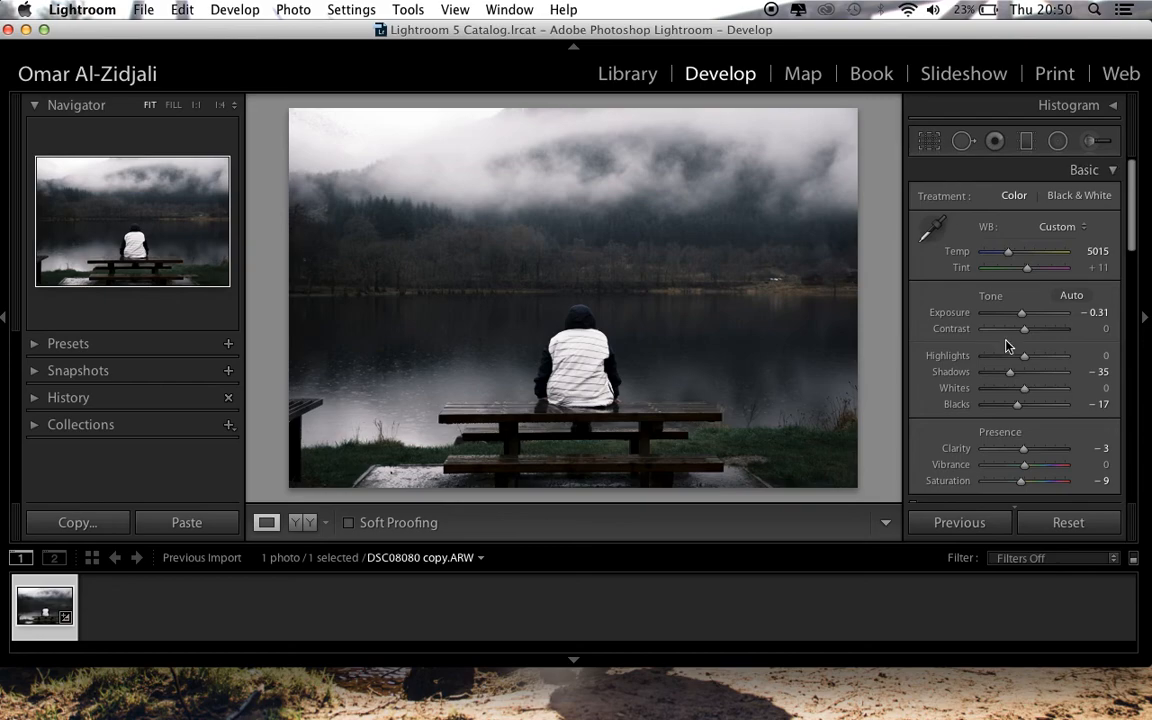
pyautogui.scroll(-15, 1008, 346)
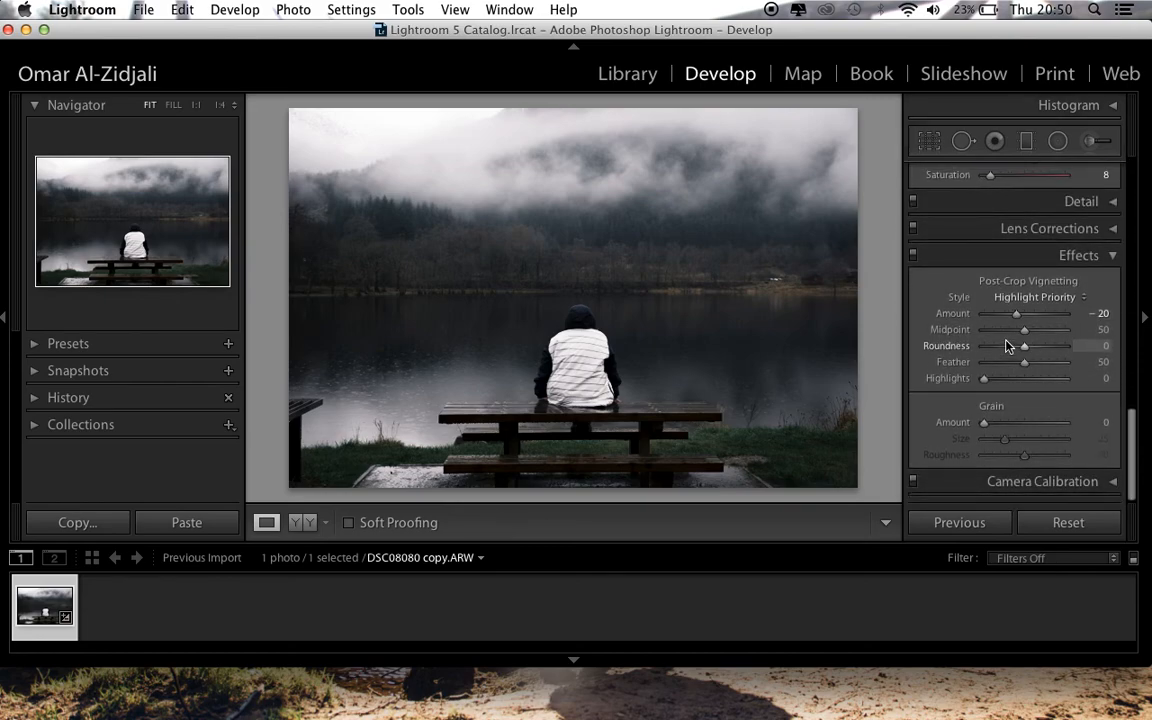
pyautogui.scroll(15, 1008, 346)
pyautogui.scroll(-2, 1008, 346)
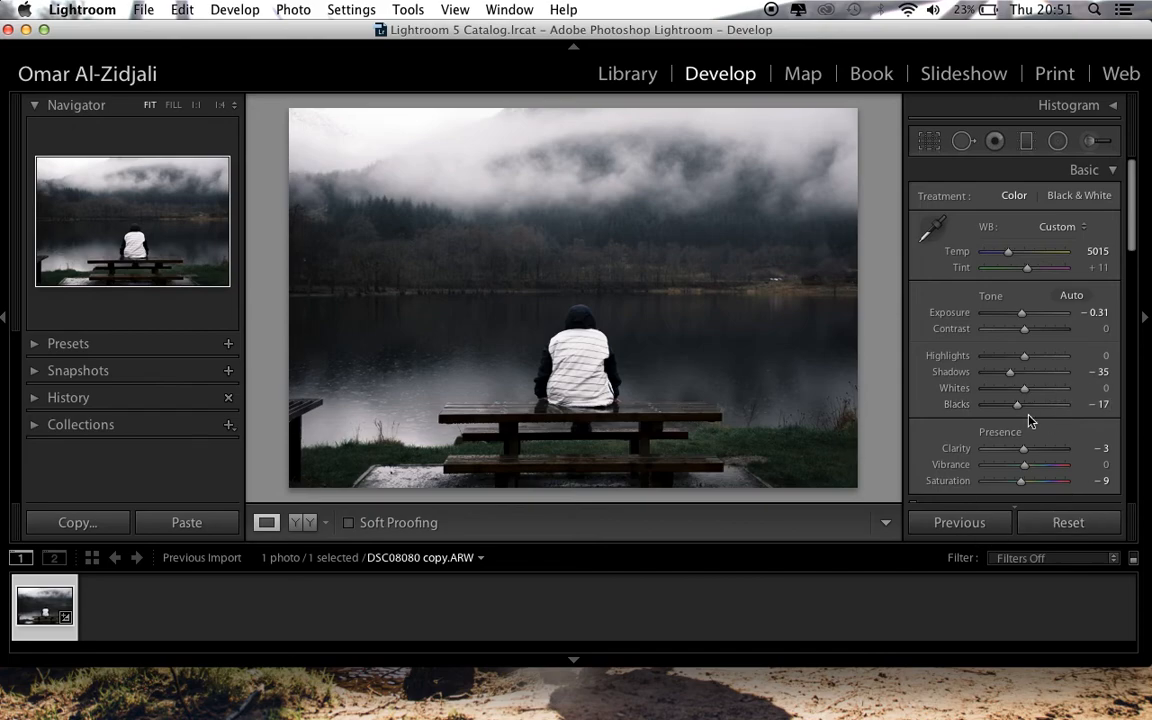
pyautogui.scroll(-10, 1030, 420)
pyautogui.scroll(10, 1030, 420)
pyautogui.scroll(-10, 990, 392)
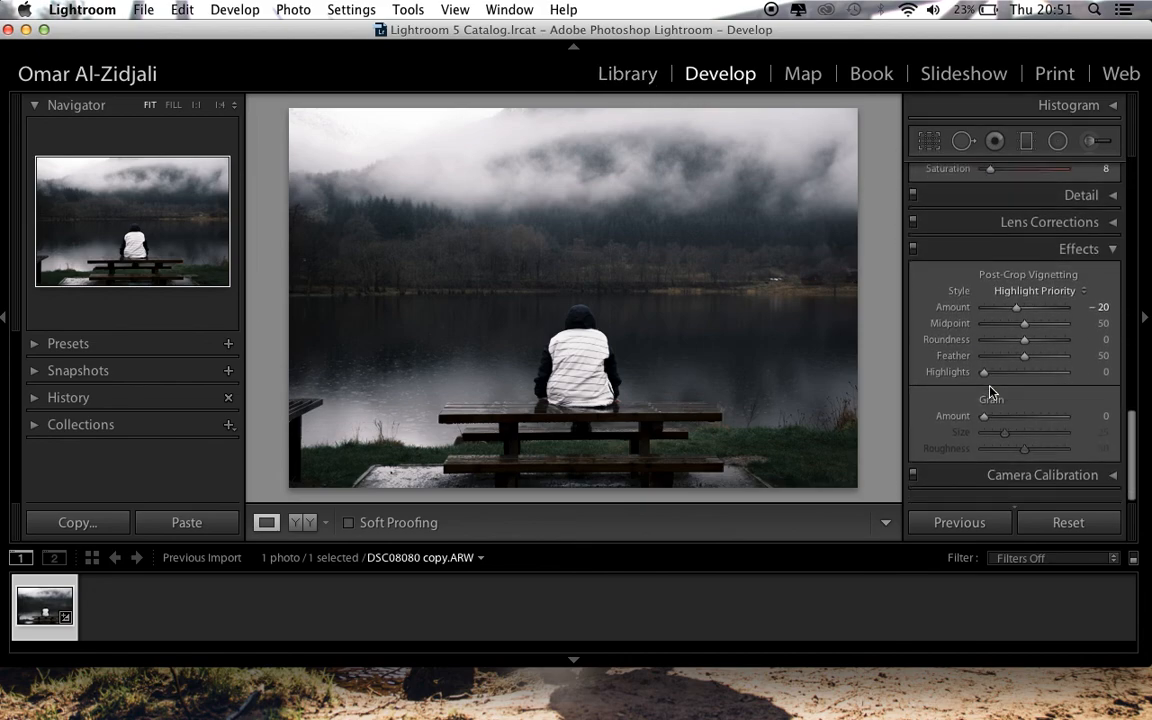
pyautogui.scroll(10, 990, 392)
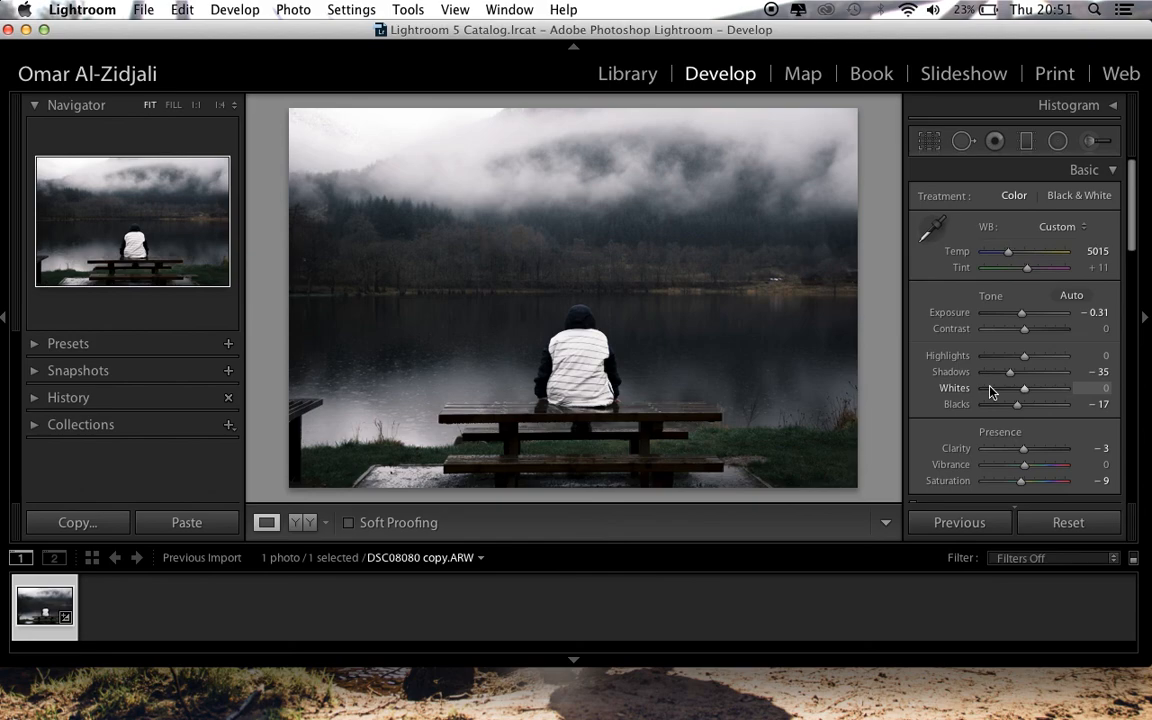